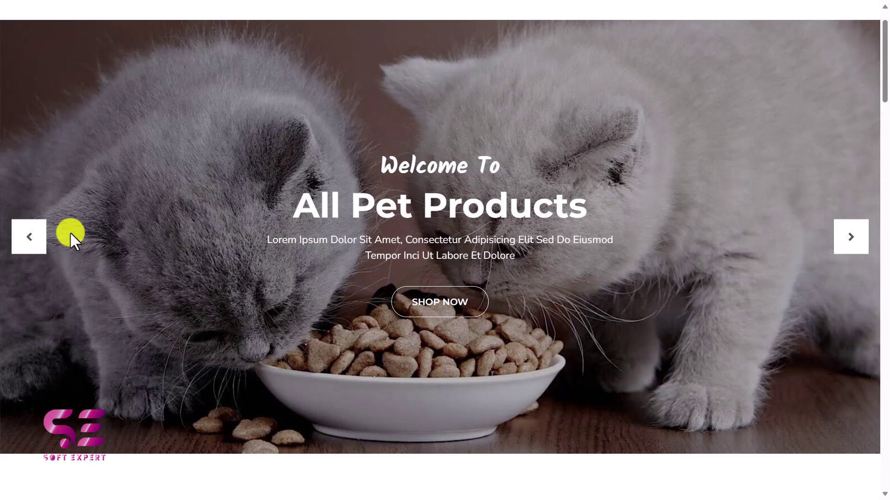
Advance the pet-products slider through three slides to preview them.
click(850, 237)
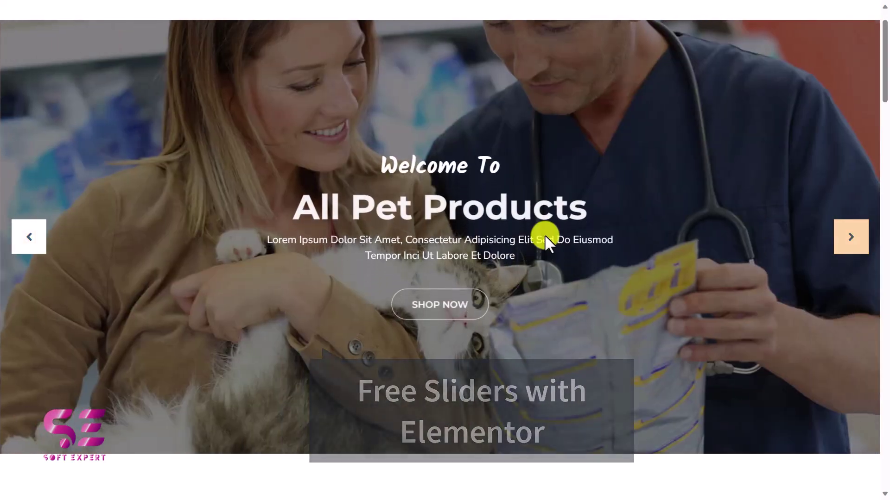
click(849, 242)
click(849, 242)
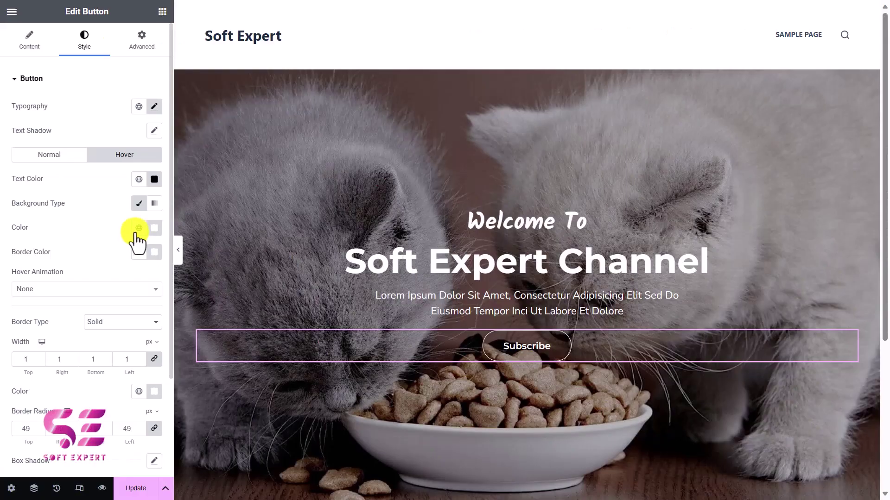
Give the Subscribe button's hover background and border colour a global blue.
click(138, 228)
click(80, 333)
click(138, 252)
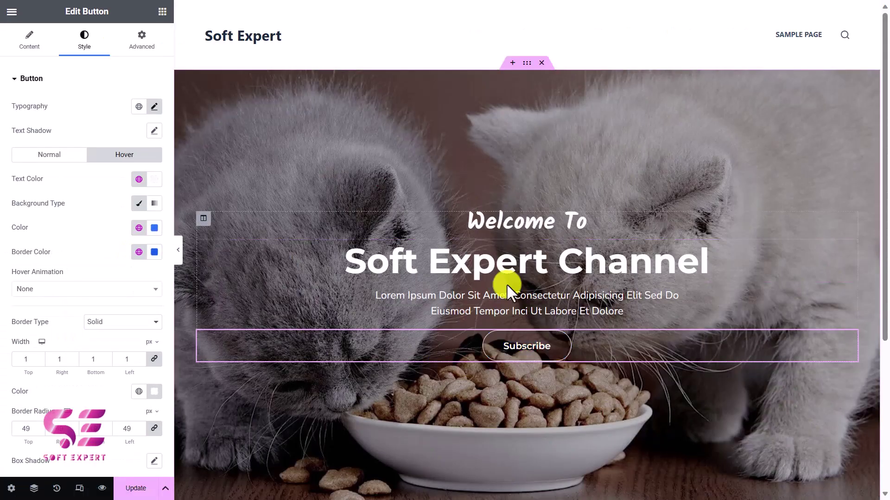
Add a new column beside the hero text with an Image widget showing the uploaded white kitten photo.
right_click(203, 218)
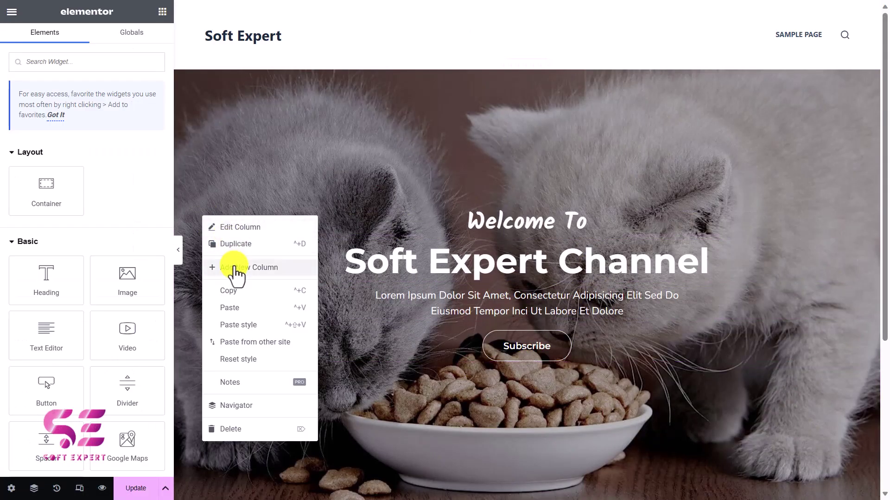
click(237, 269)
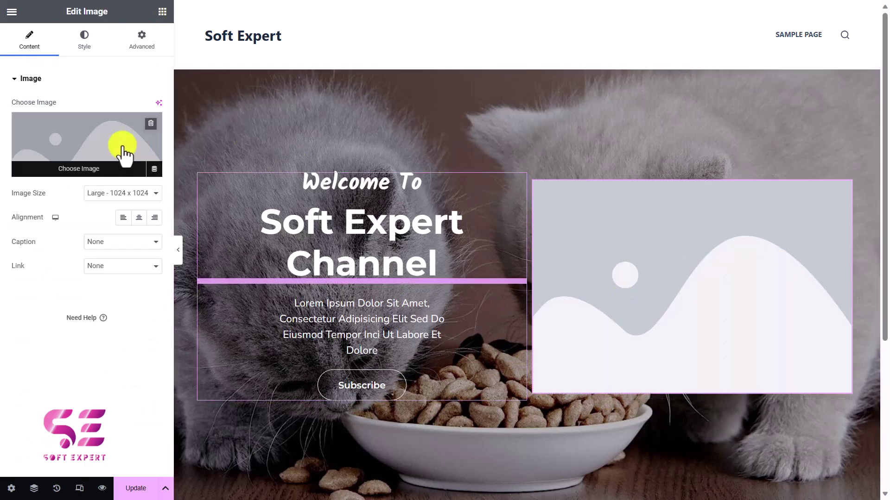
click(123, 149)
click(214, 58)
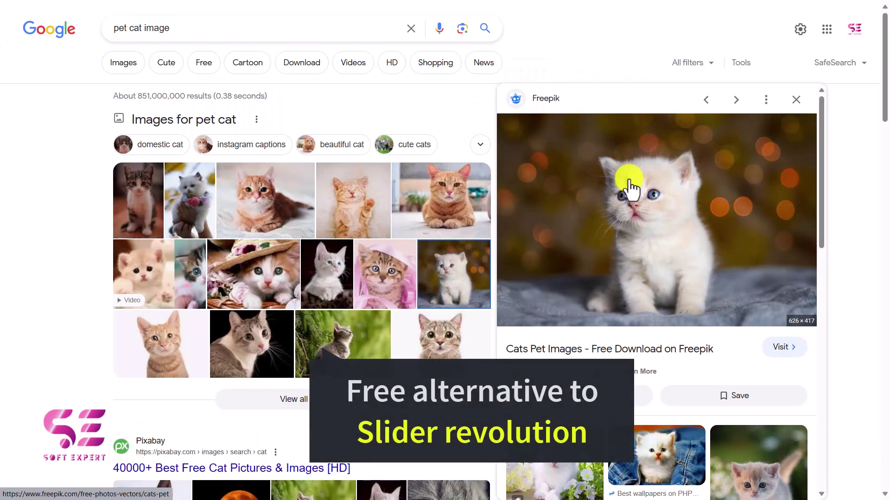
right_click(630, 189)
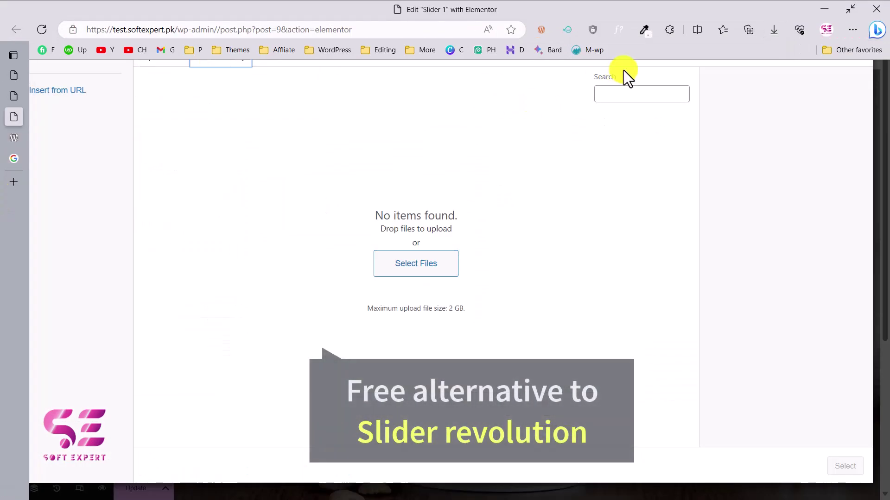
drag(623, 70, 466, 176)
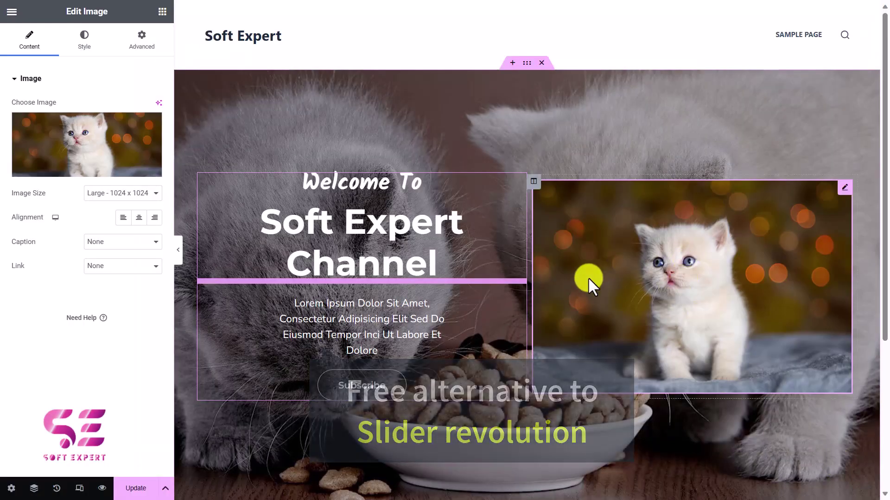
click(162, 11)
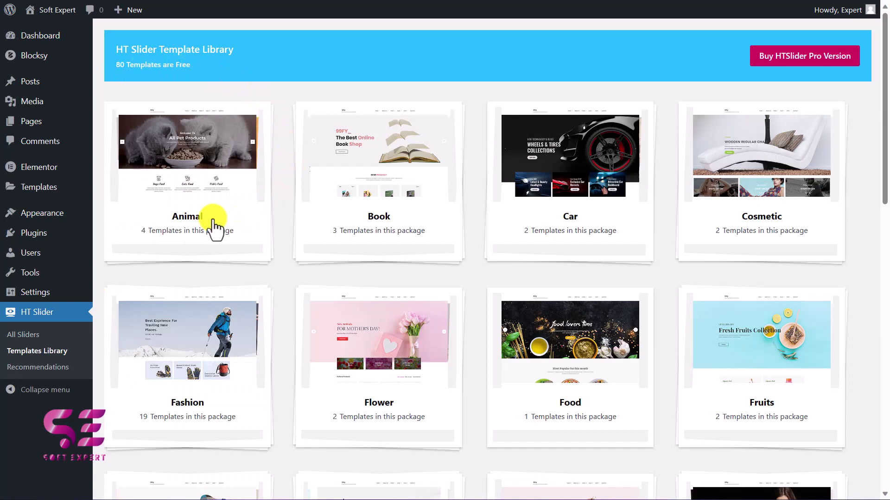
Browse the template packages and open the Fashion package to view its Fashion Slider templates.
scroll(769, 310, down, 5)
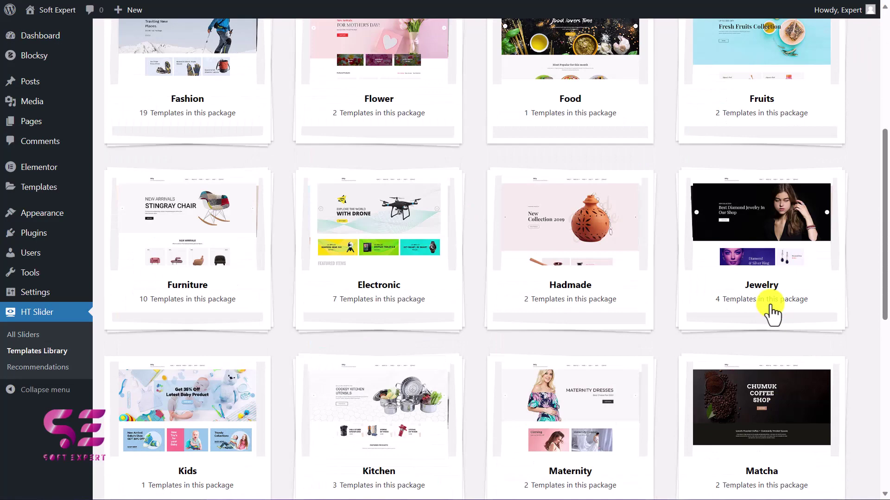
scroll(772, 313, down, 8)
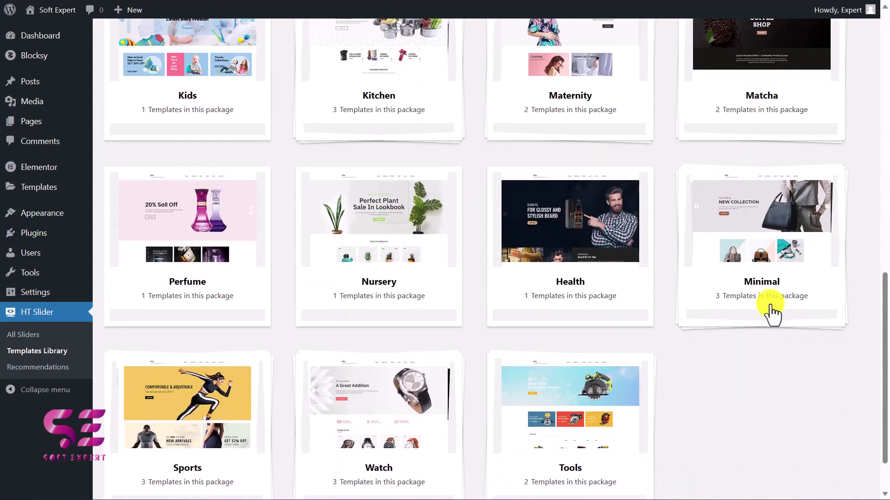
scroll(734, 321, up, 15)
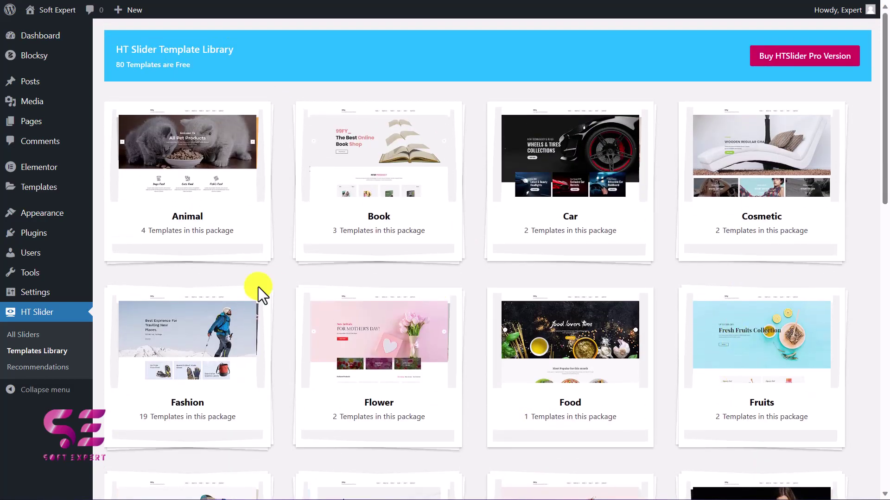
click(182, 378)
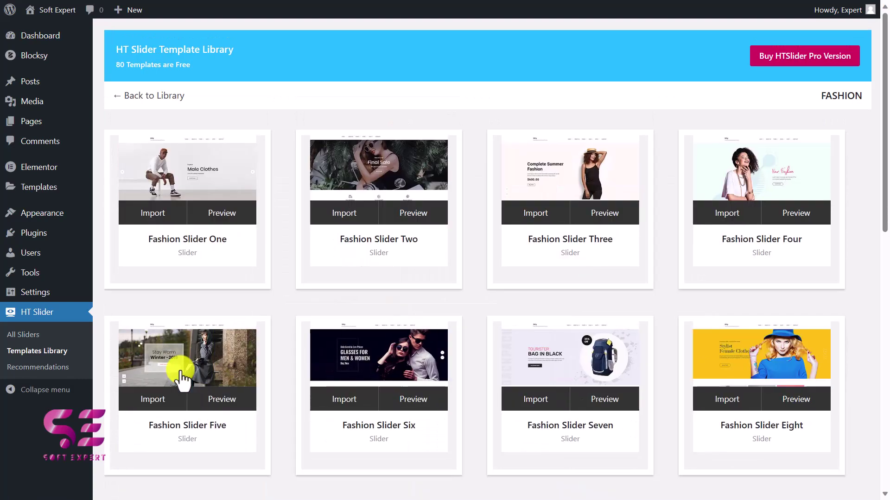
scroll(428, 286, down, 8)
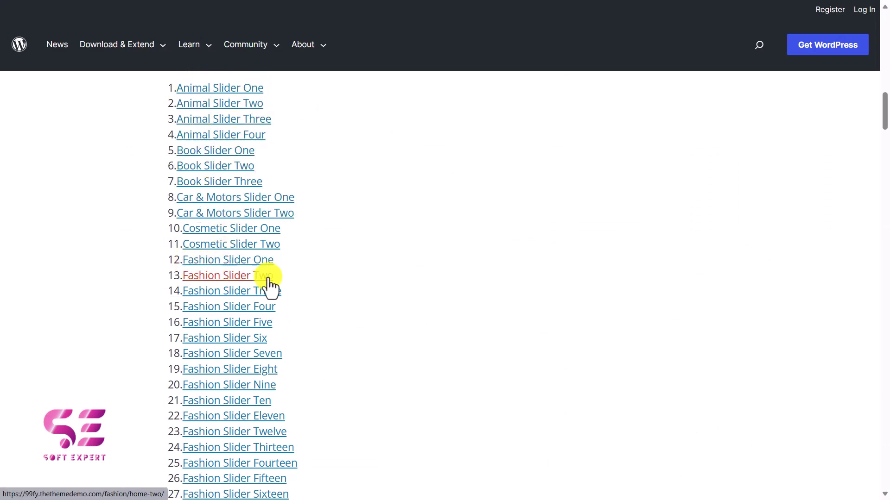
scroll(288, 303, down, 4)
scroll(233, 378, down, 4)
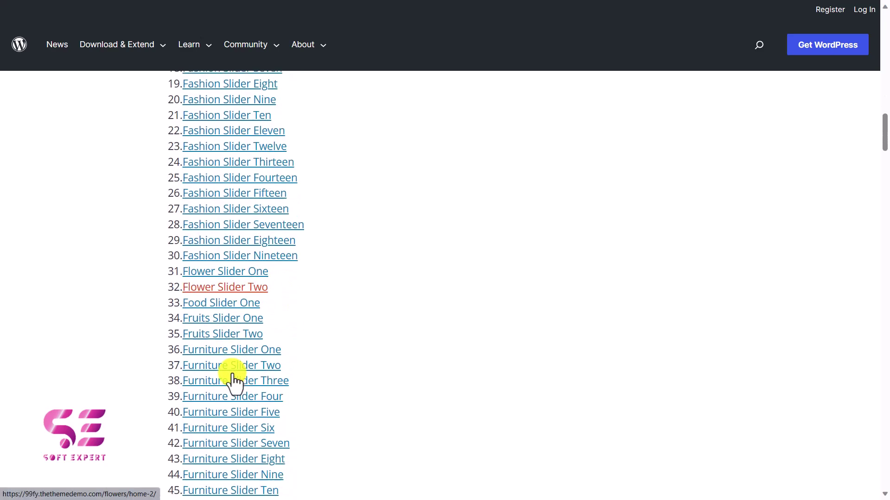
scroll(234, 380, down, 4)
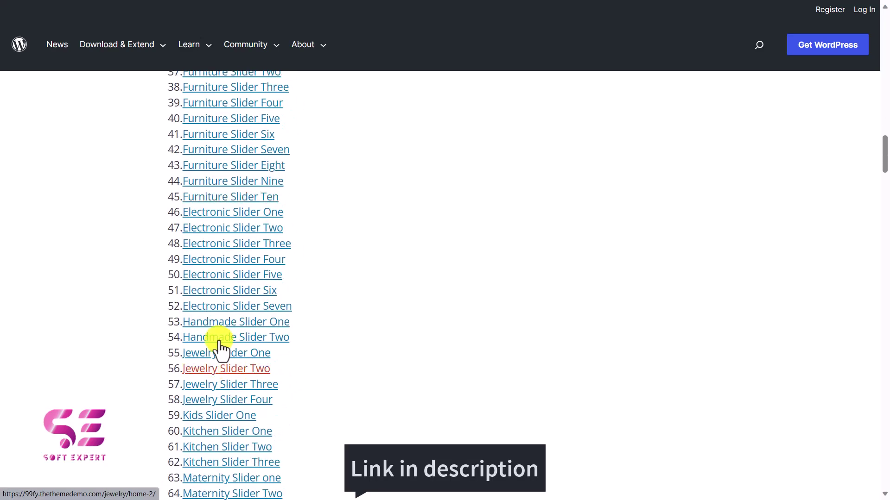
scroll(322, 386, down, 3)
scroll(322, 385, up, 13)
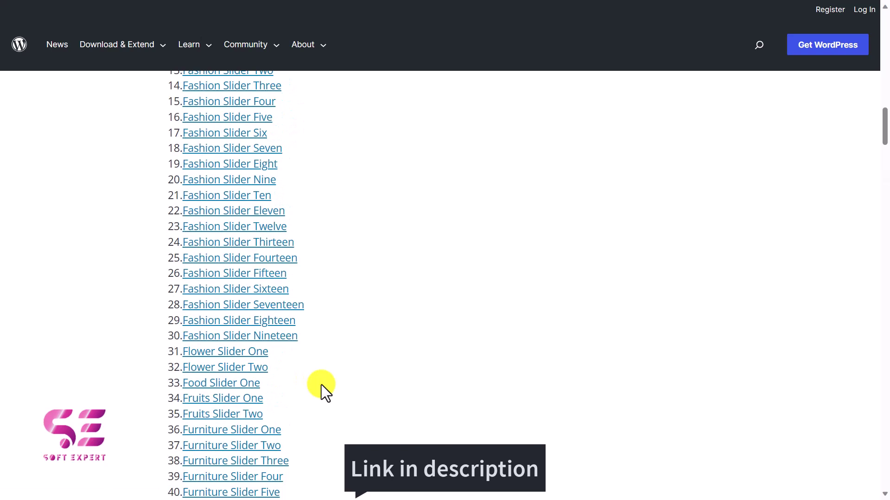
scroll(321, 384, up, 1)
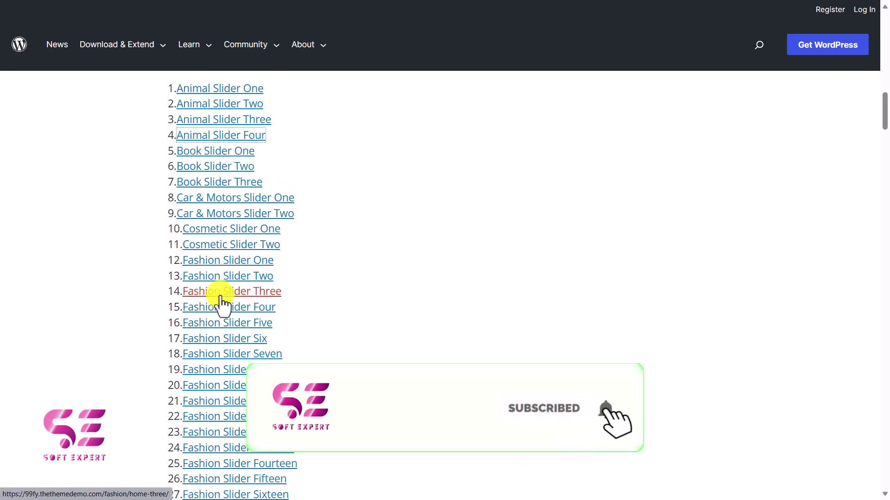
scroll(222, 303, down, 8)
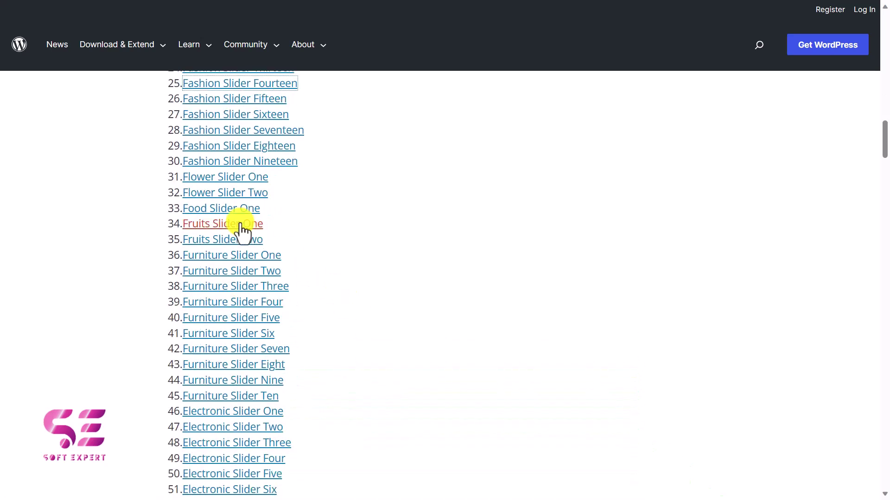
Open the pet products slider demo and advance through three of its slides.
click(223, 209)
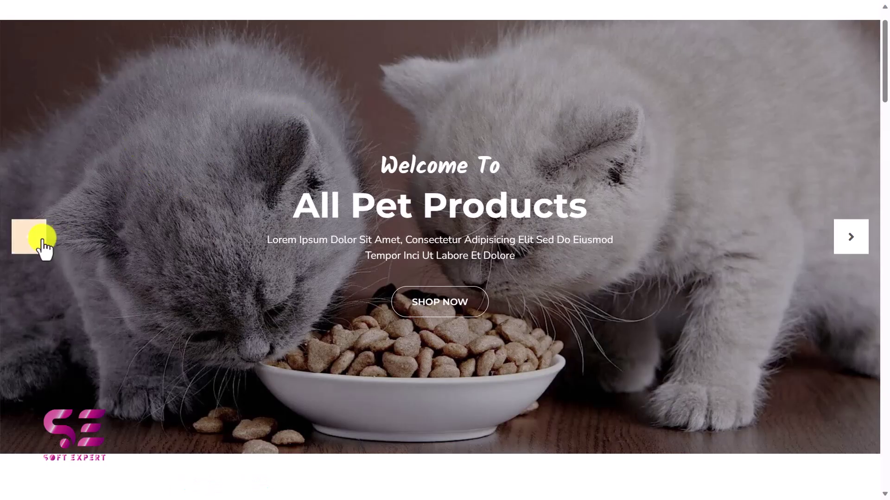
click(847, 237)
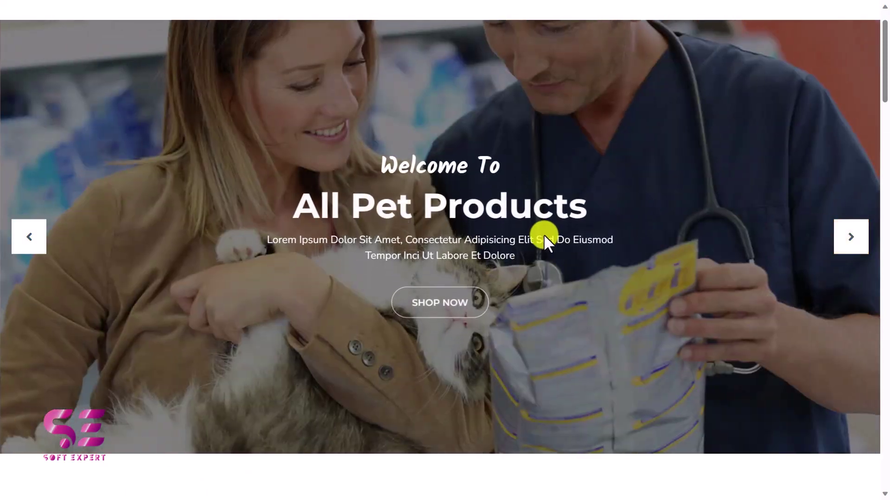
click(849, 238)
click(849, 239)
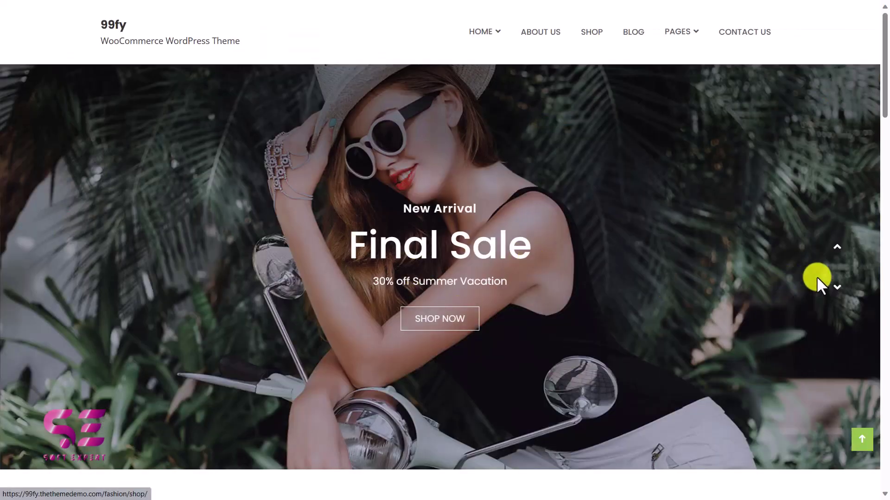
Cycle through the Final Sale, food and hero slider demos, ending on New Product Collection.
click(838, 288)
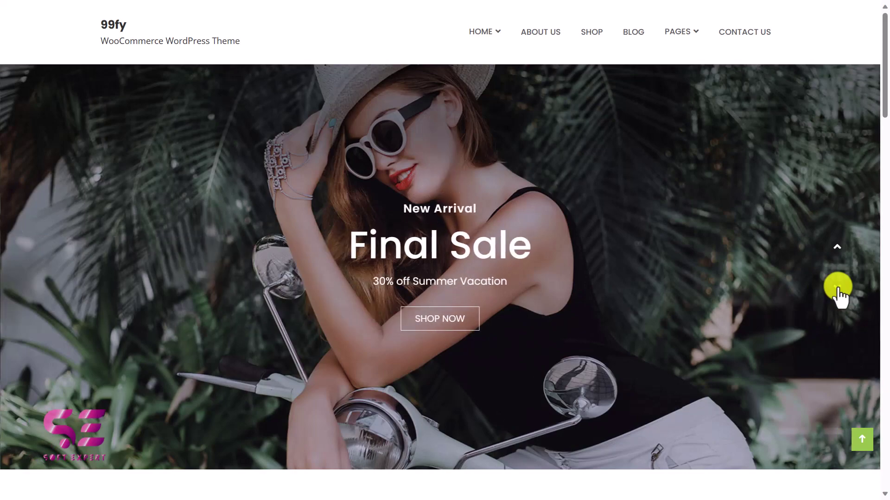
click(838, 288)
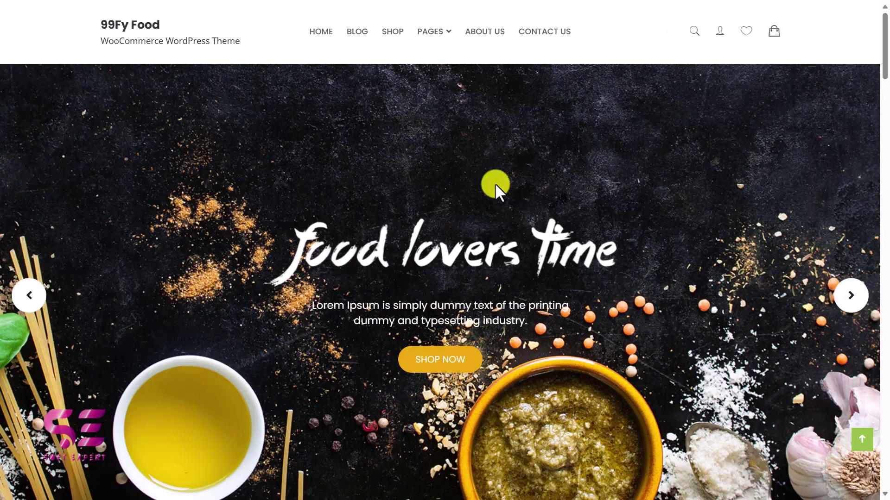
click(850, 299)
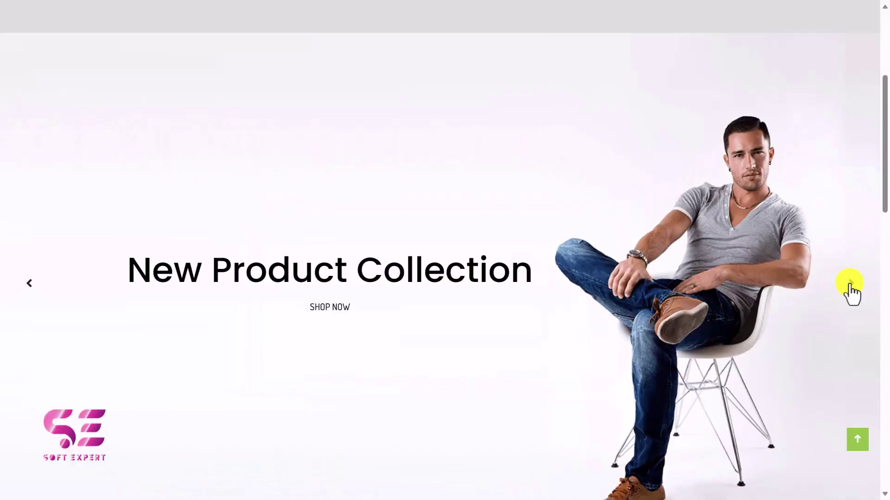
click(849, 283)
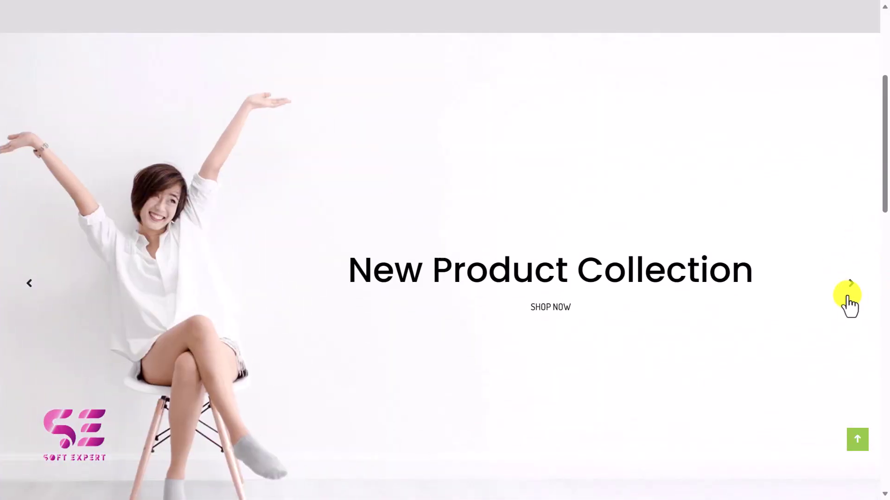
scroll(748, 381, down, 3)
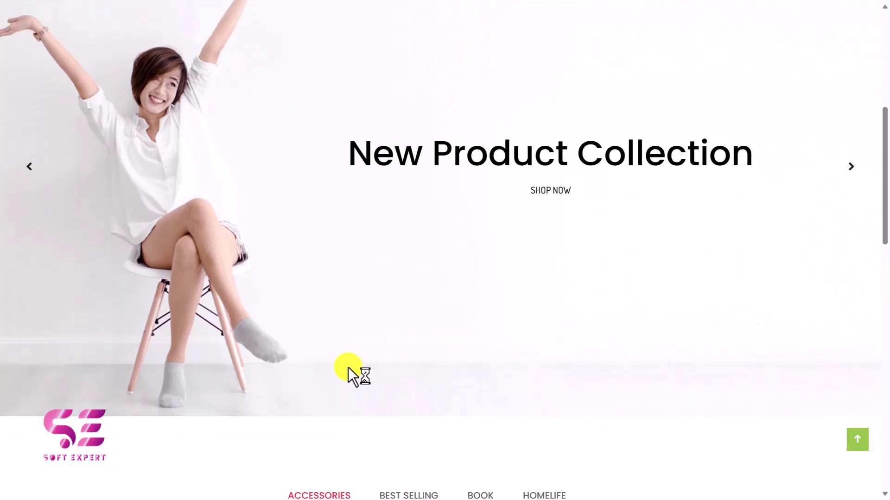
scroll(435, 364, up, 4)
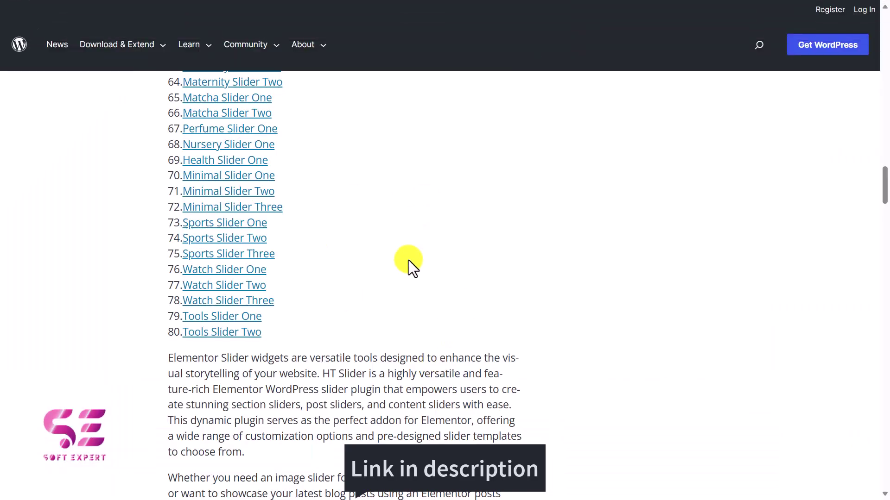
On the HT Slider For Elementor plugin page, download ht-slider-for-elementor.1.5.1.zip.
scroll(408, 260, up, 20)
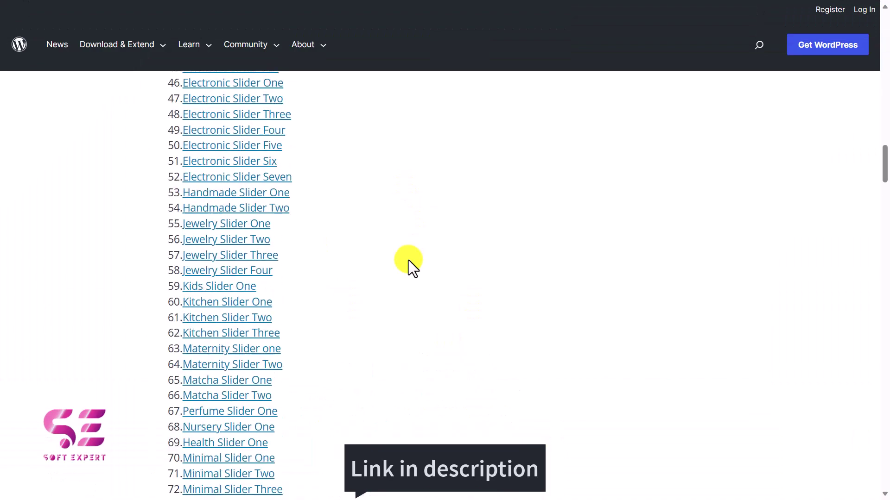
scroll(408, 260, up, 1)
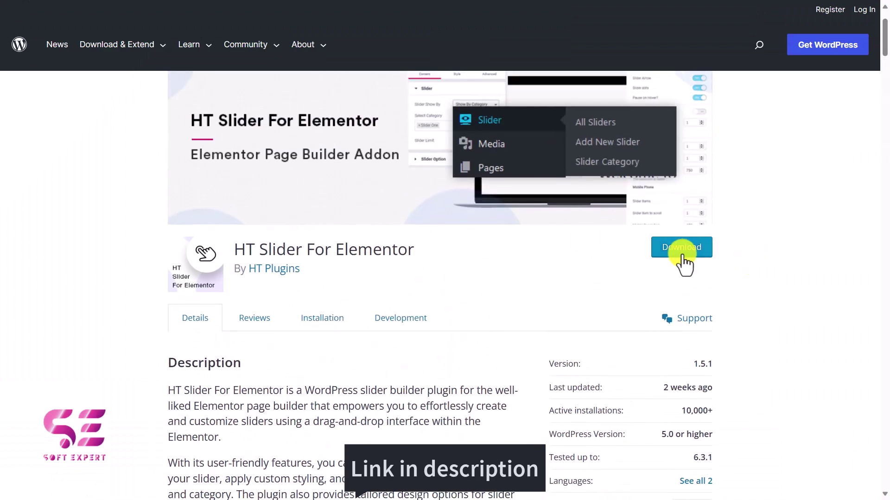
drag(245, 251, 346, 250)
click(346, 250)
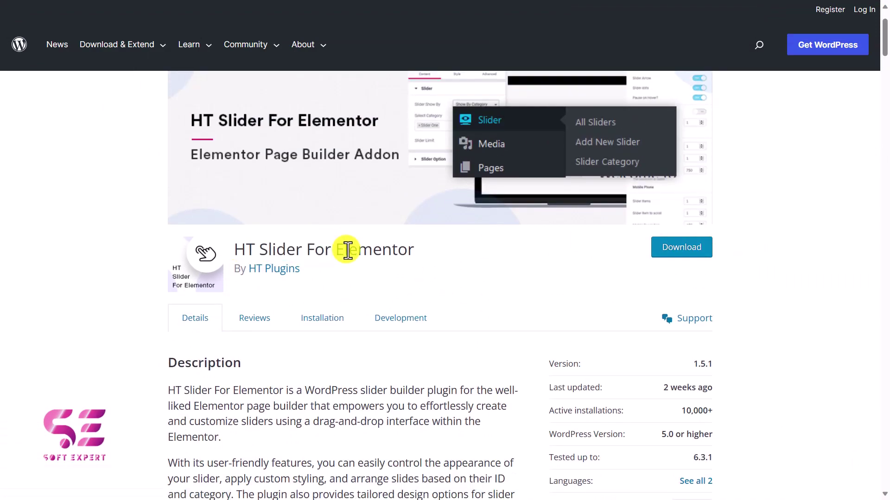
click(683, 249)
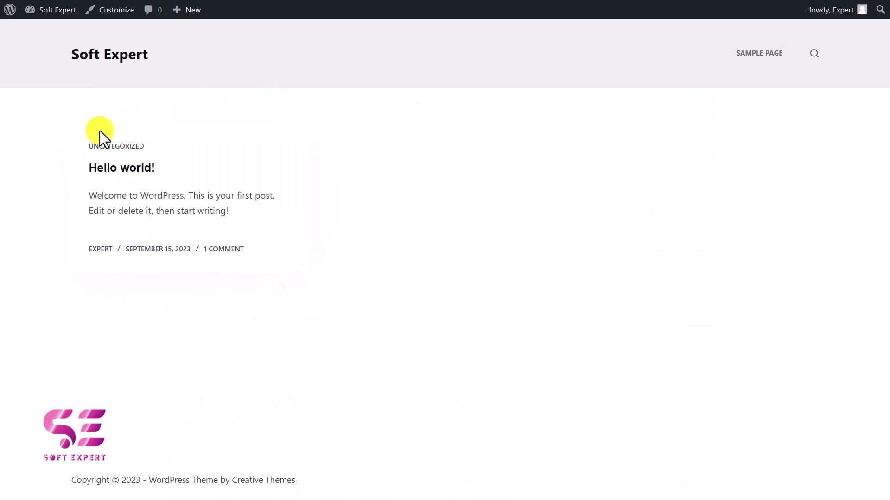
In Plugins > Add New > Upload Plugin, choose the ht-slider-for-elementor.1.5.1.zip file.
click(56, 14)
mouse_move(36, 229)
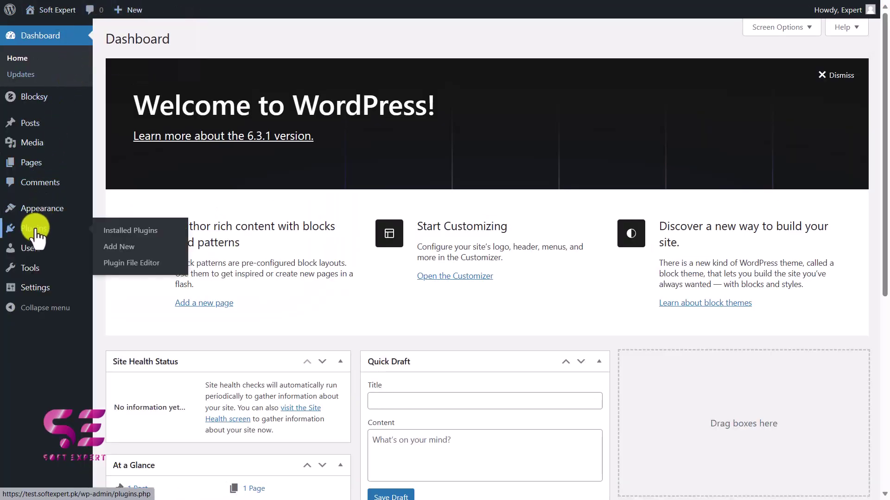
click(126, 246)
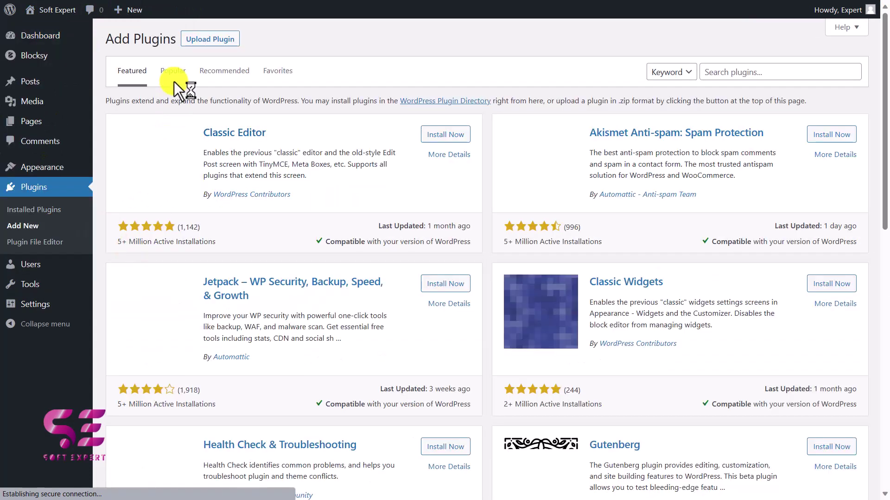
click(193, 52)
click(404, 143)
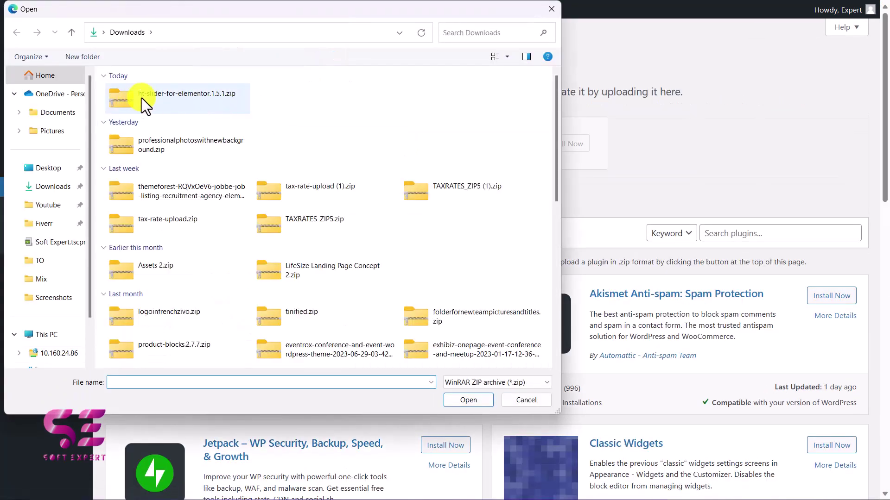
click(207, 100)
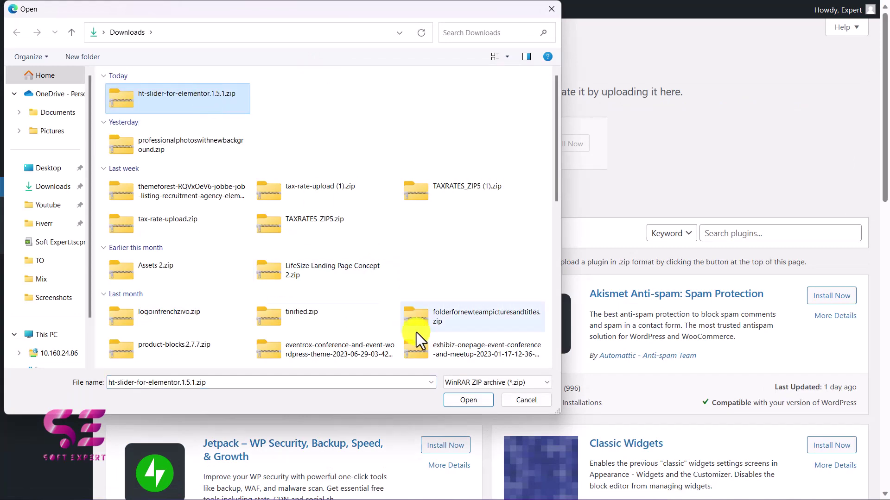
click(448, 401)
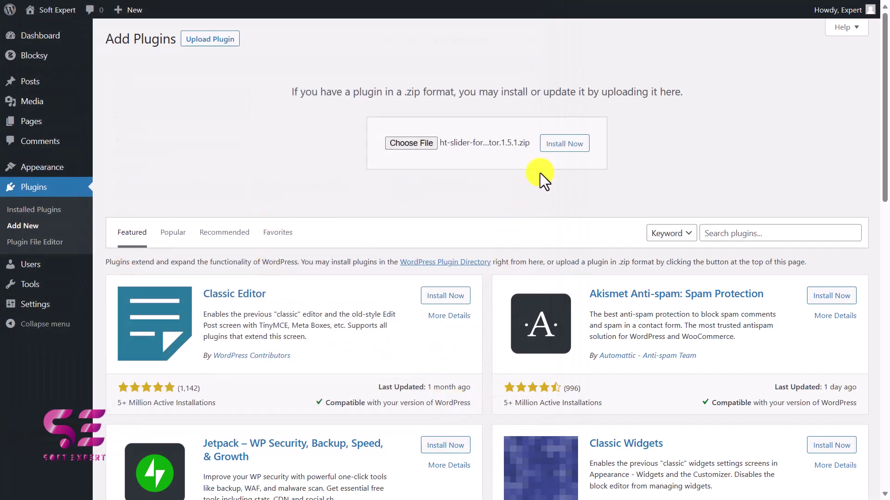
Install and activate HT Slider and Elementor, then open the HT Slider Templates Library.
click(559, 145)
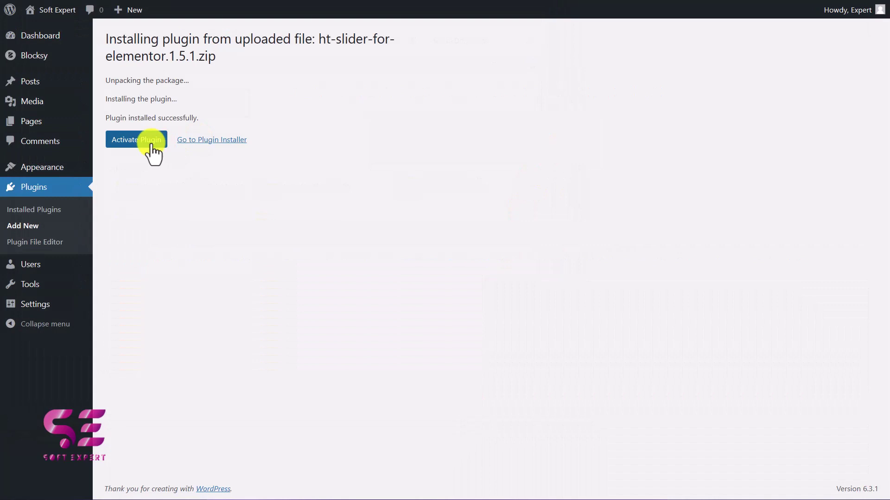
click(152, 142)
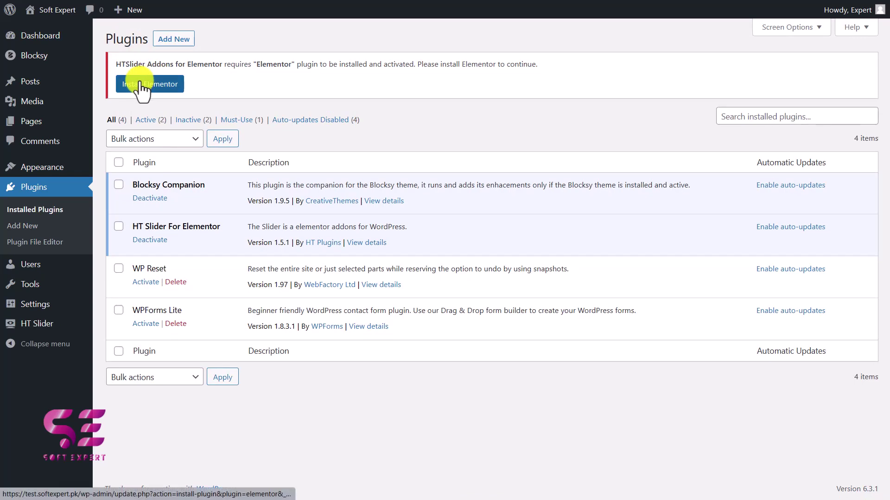
click(141, 86)
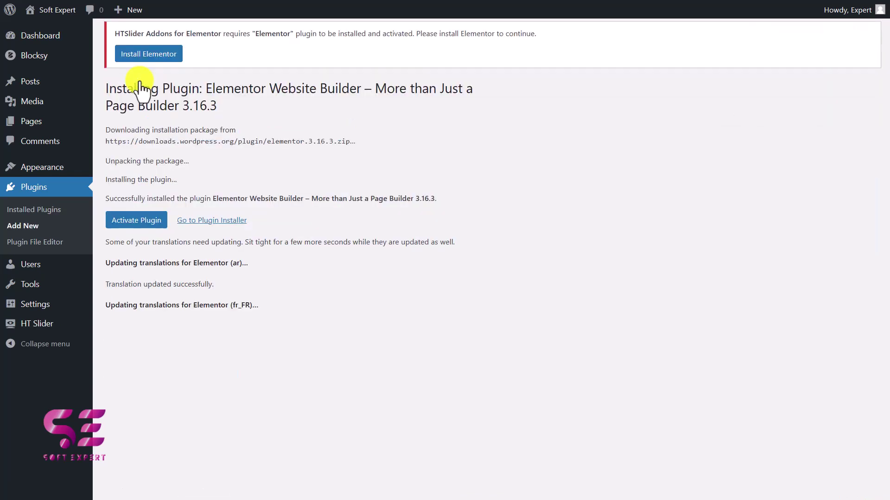
click(132, 221)
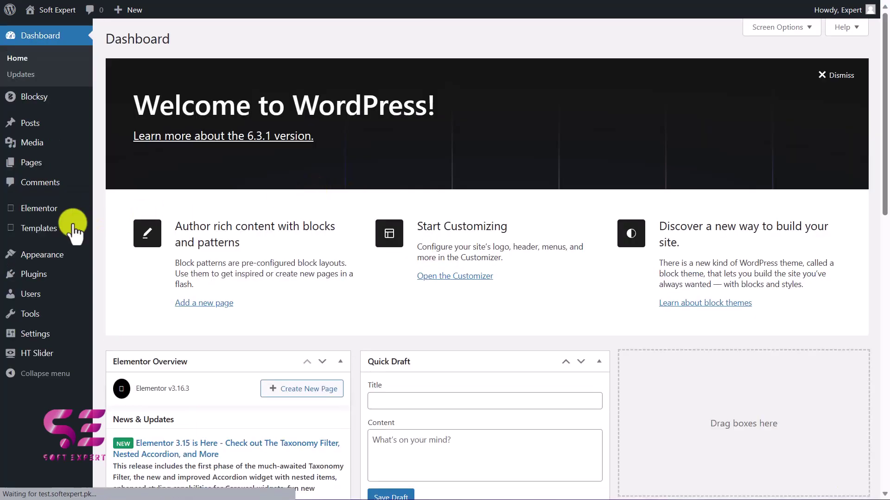
mouse_move(30, 352)
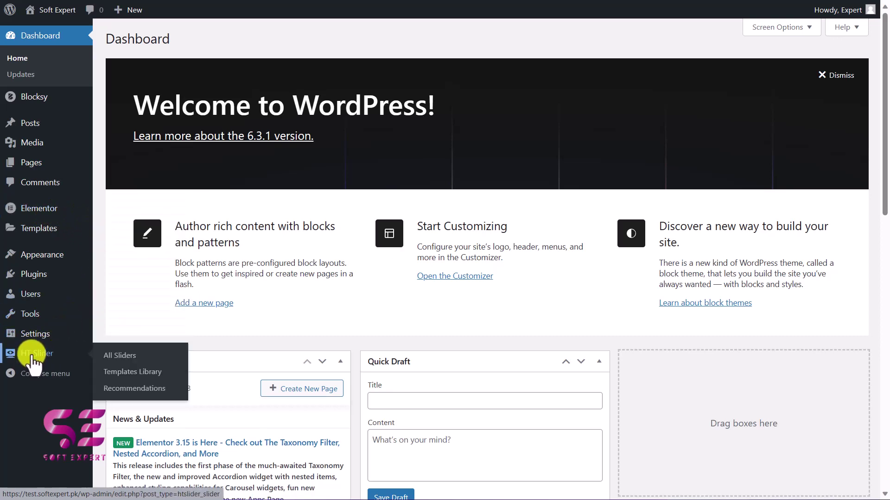
click(141, 379)
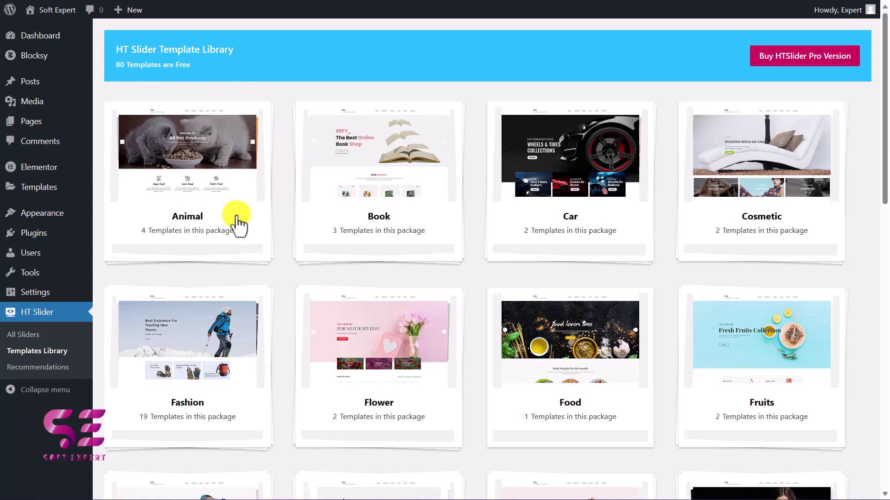
Open the Fashion package and preview the Fashion Slider Nine demo.
scroll(770, 311, down, 12)
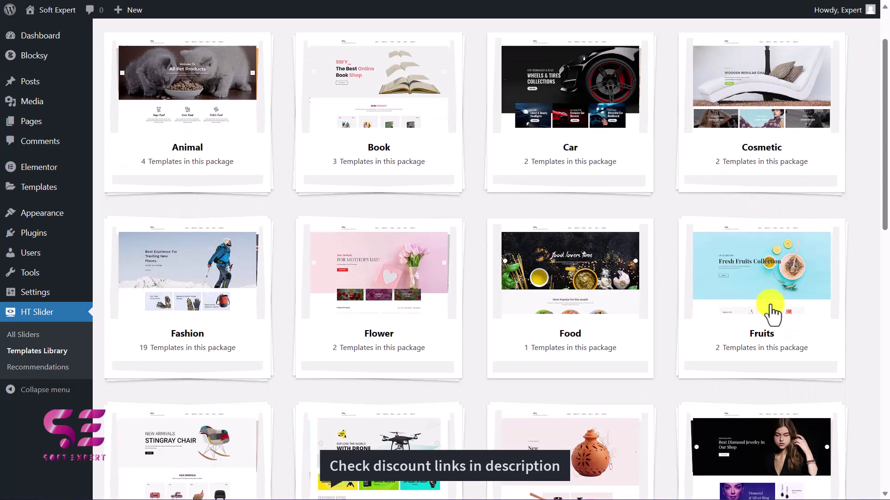
scroll(771, 310, down, 2)
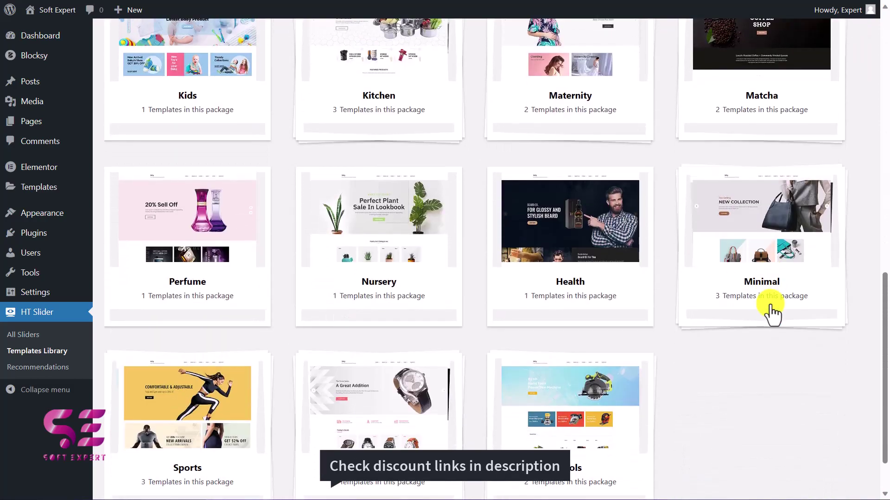
scroll(772, 315, up, 15)
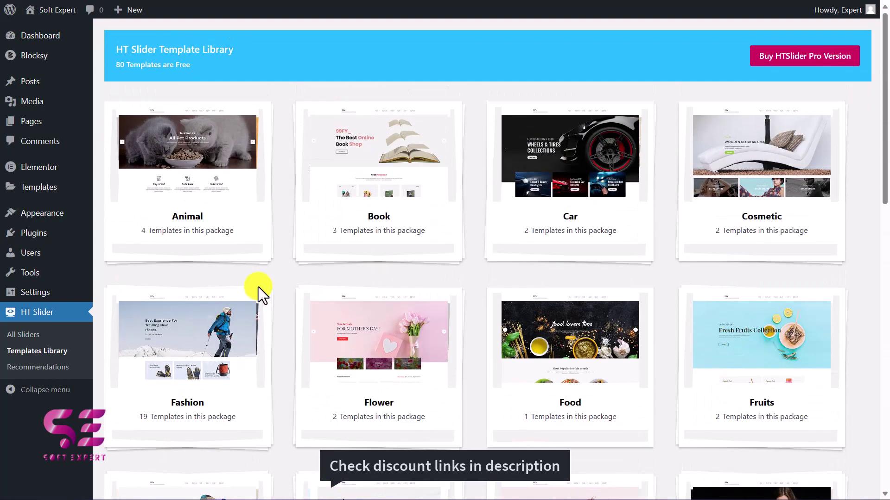
click(181, 370)
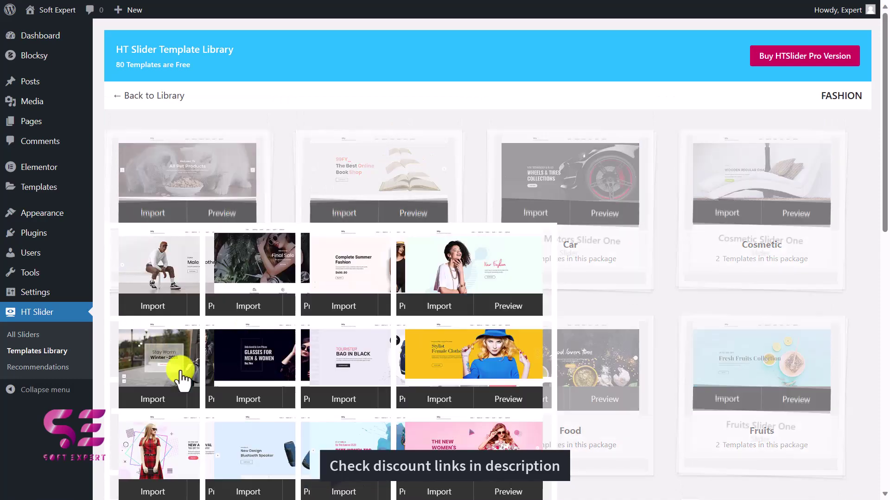
scroll(428, 288, down, 3)
scroll(427, 288, down, 9)
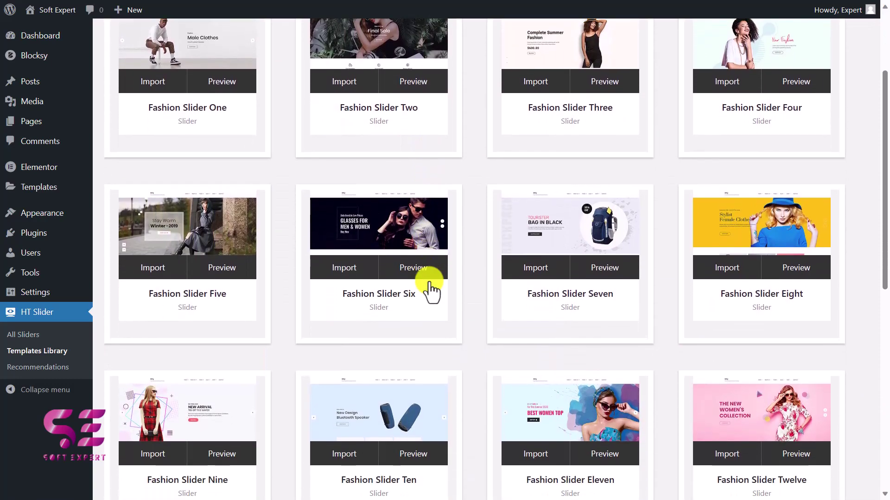
scroll(189, 215, up, 3)
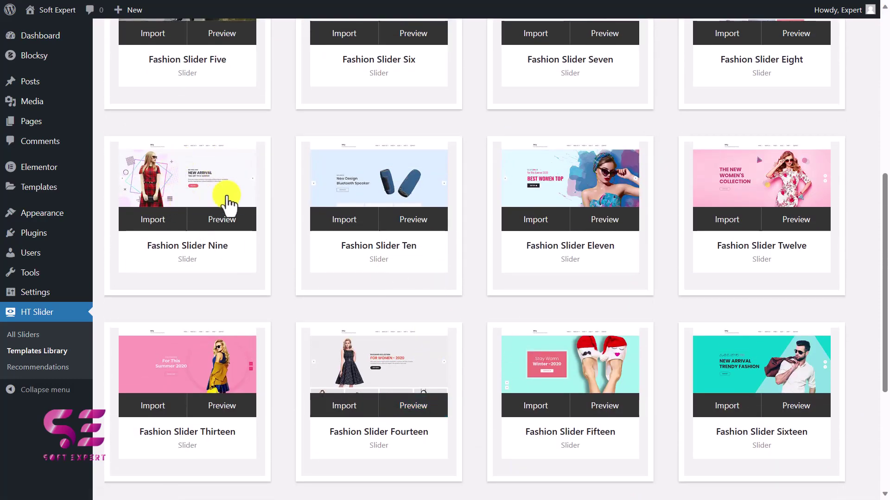
click(221, 222)
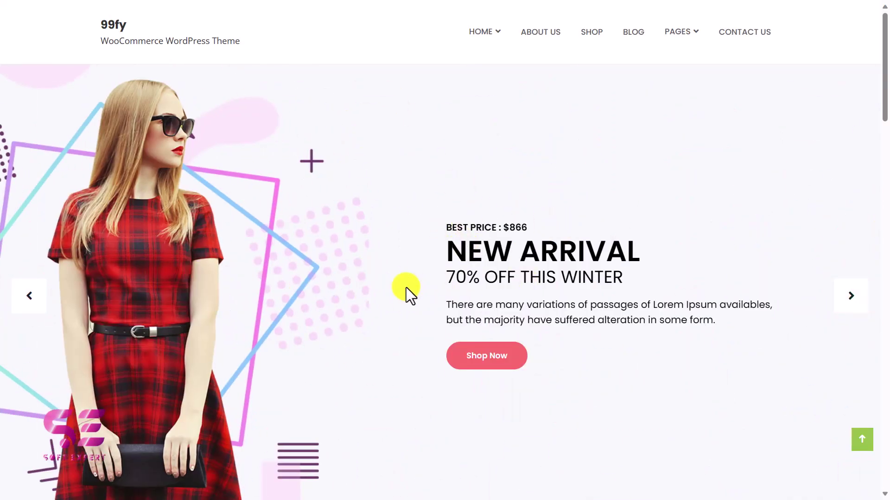
key(ctrl+w)
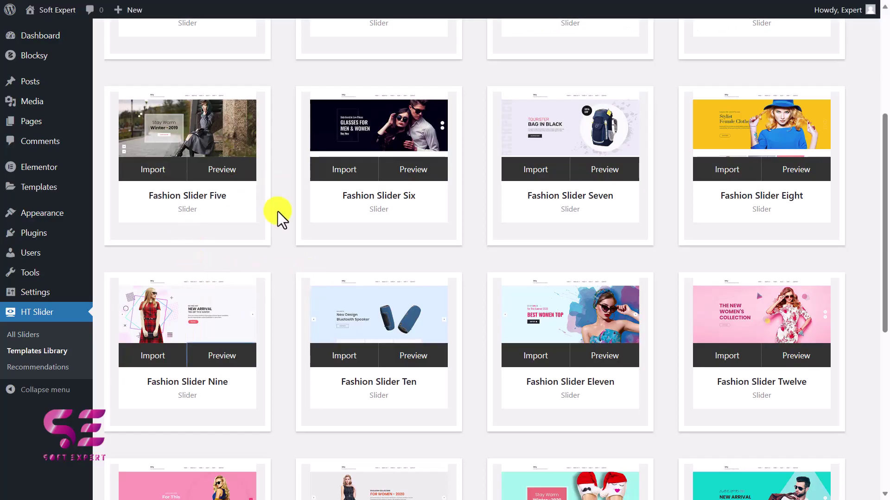
Open the Animal package and preview the Animal Slider Four demo's slides.
scroll(277, 211, up, 5)
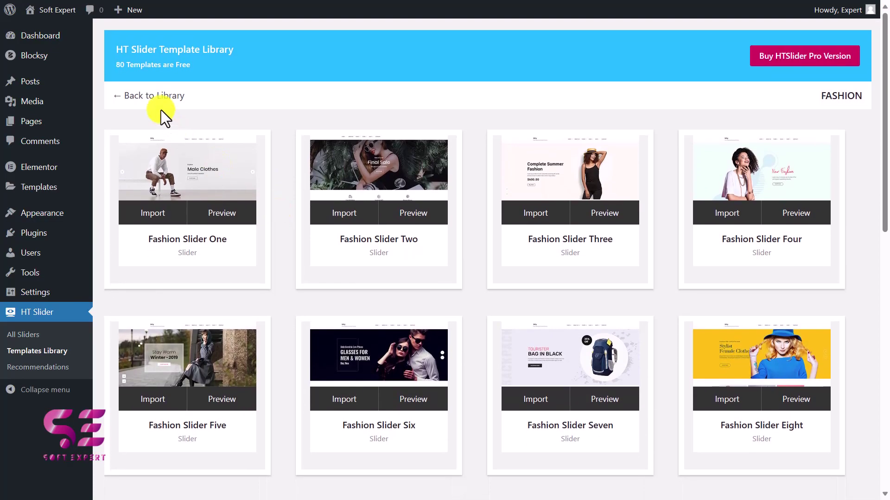
click(157, 98)
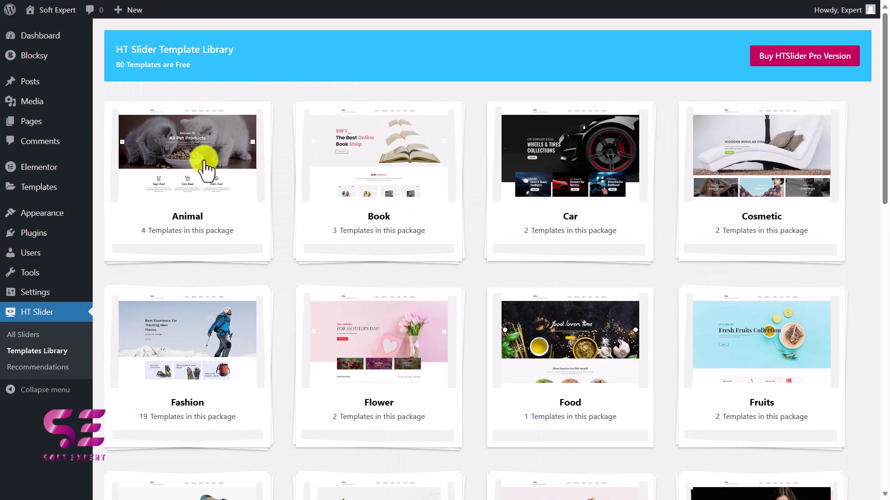
click(206, 169)
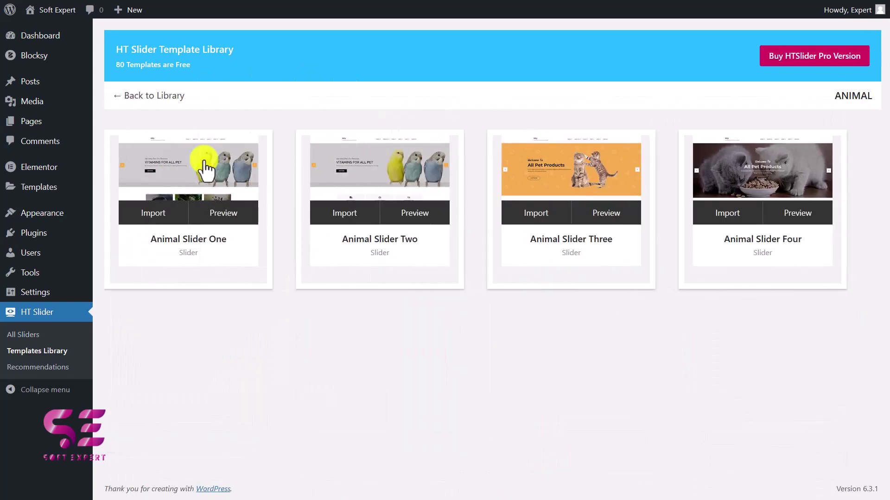
click(776, 219)
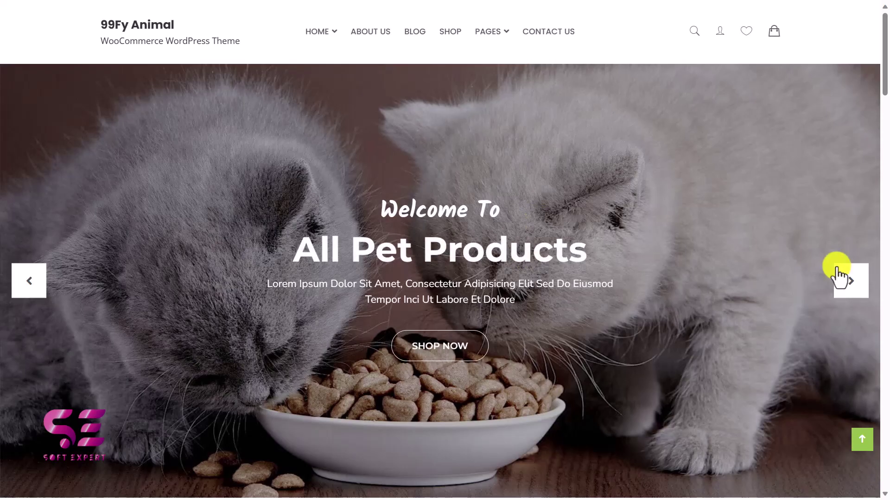
click(850, 280)
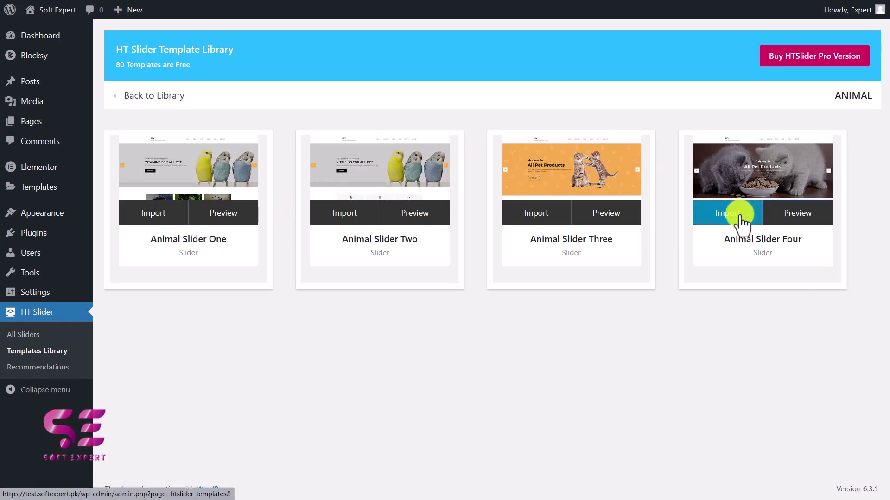
Import Animal Slider Four as a new slider called 'Slider 1' and edit it in Elementor.
click(705, 219)
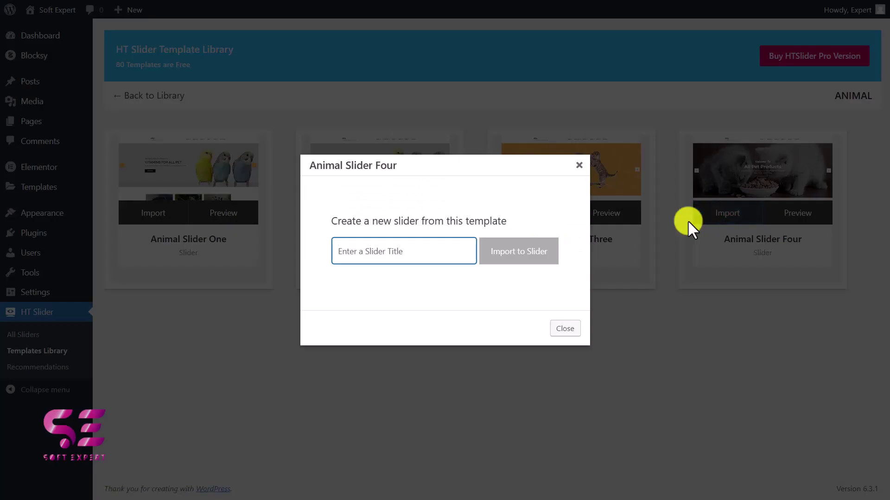
text(S)
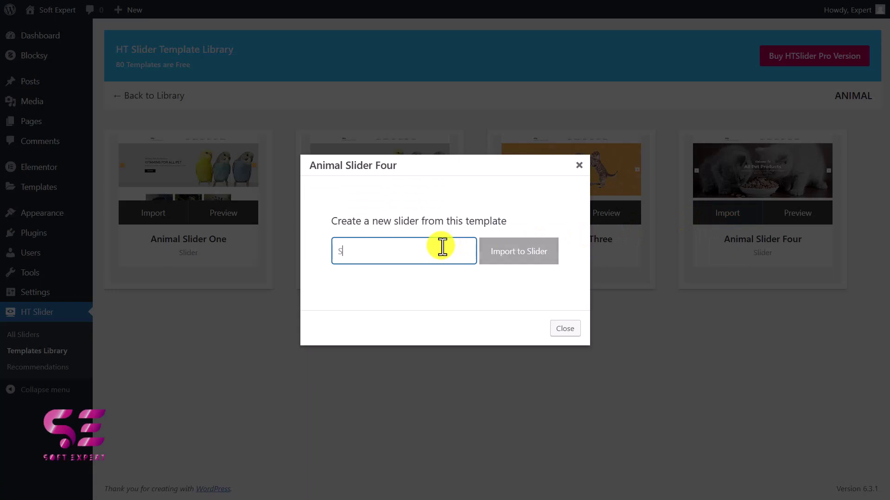
text(lider 1)
click(530, 249)
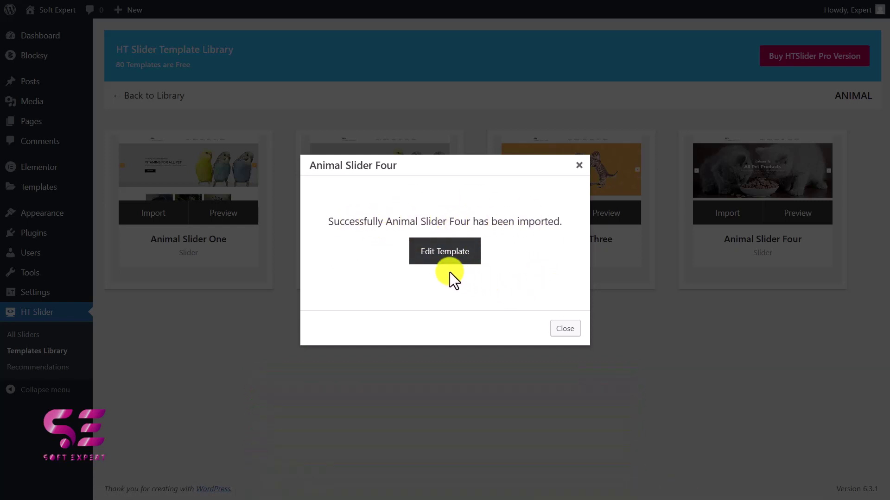
click(452, 260)
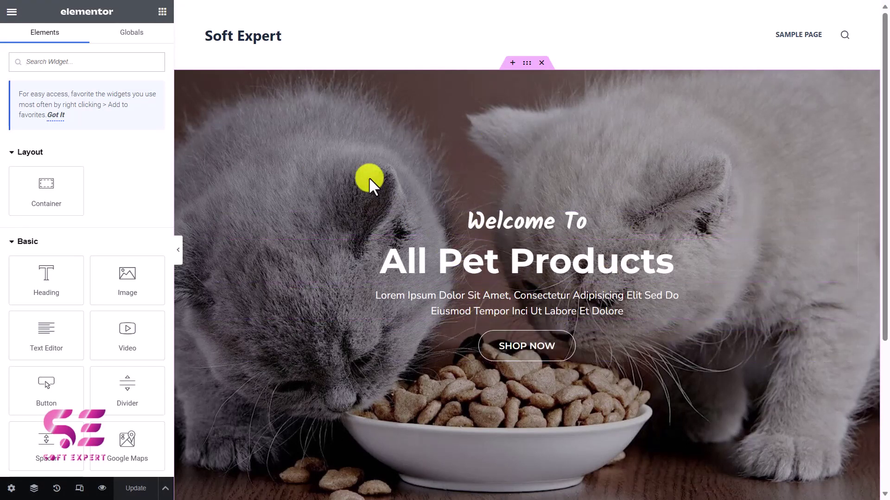
Inspect the slide section's background and background overlay style settings.
click(527, 63)
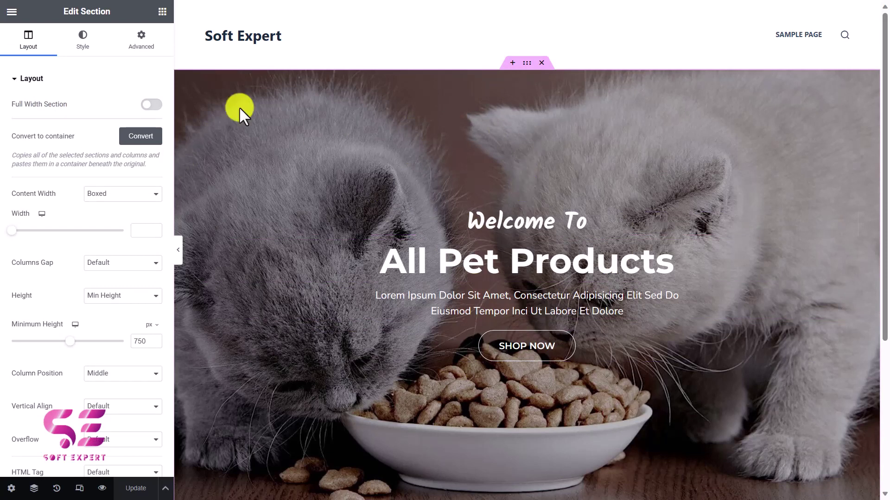
click(101, 50)
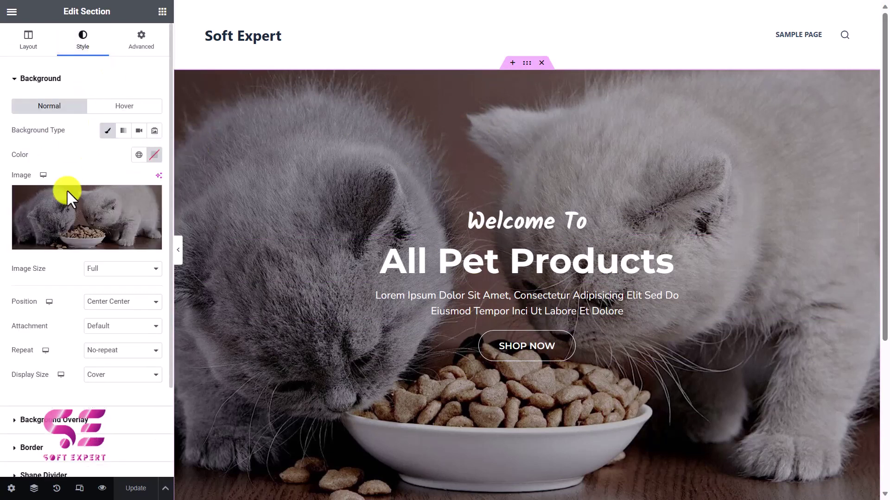
scroll(54, 347, down, 2)
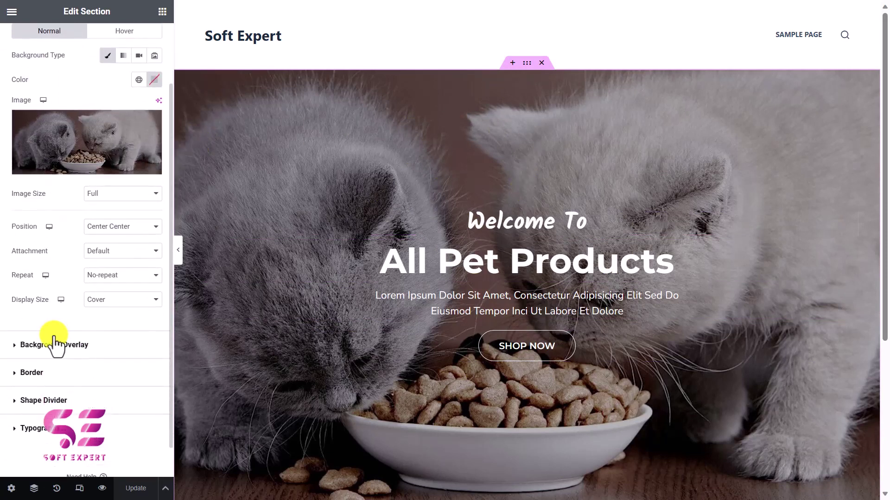
click(55, 345)
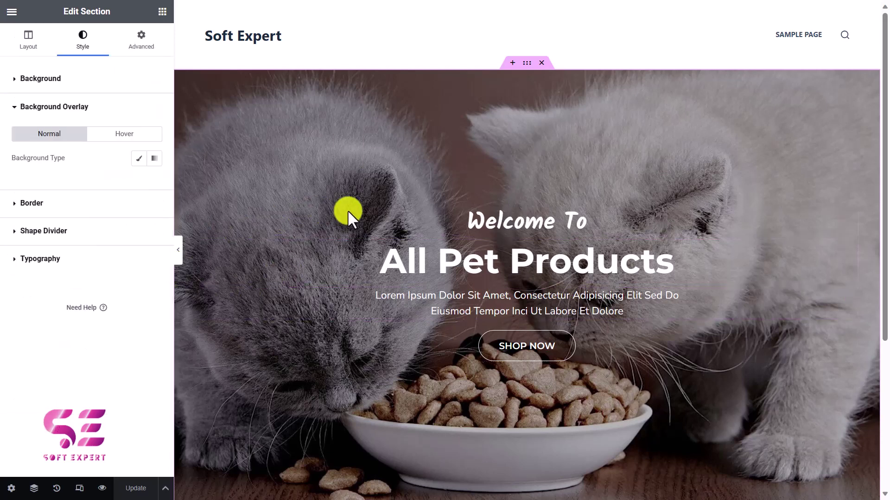
Replace the All Pet Products heading text with 'Soft Expert Channel'.
click(496, 222)
drag(91, 131, 6, 120)
click(461, 265)
key(ctrl+a)
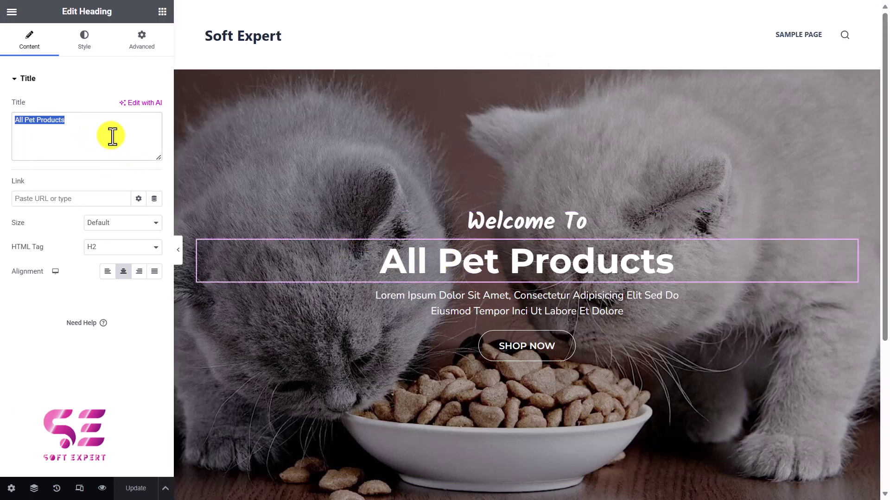
text(Soft Expert Channel)
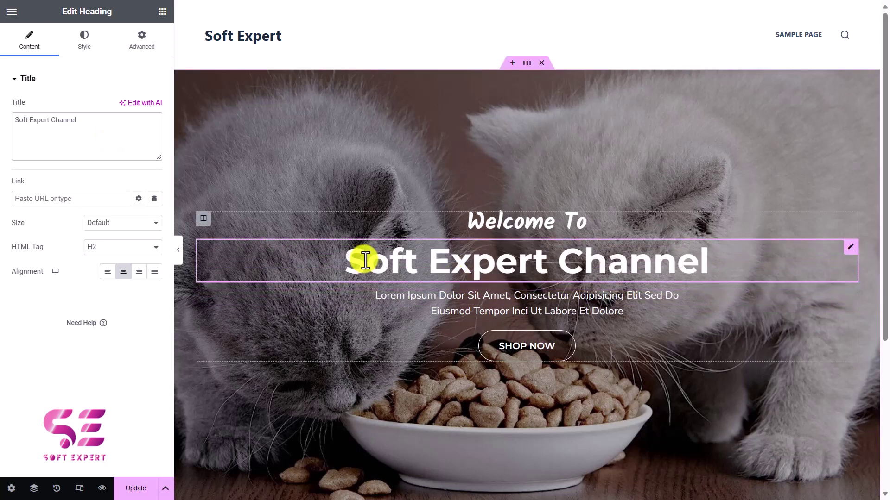
click(429, 306)
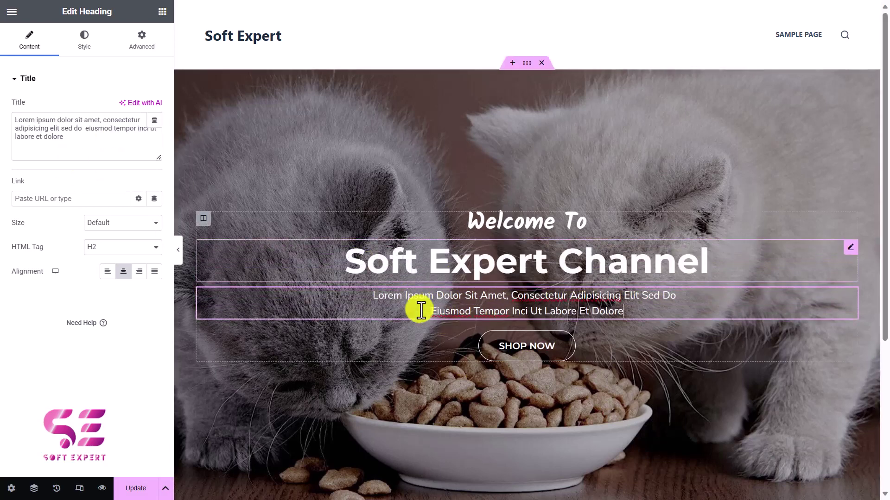
click(430, 349)
Relabel the SHOP NOW button 'Subscribe' and give it a Theme Color Palette 1 hover background.
click(423, 354)
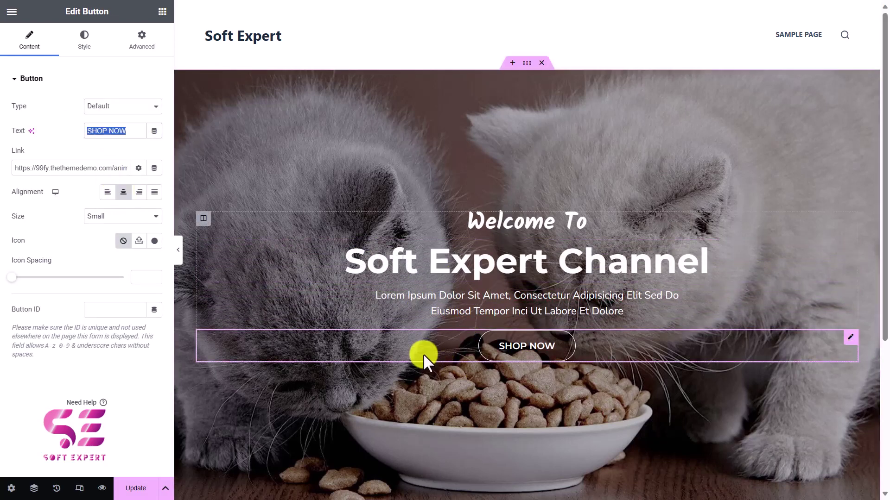
text(S)
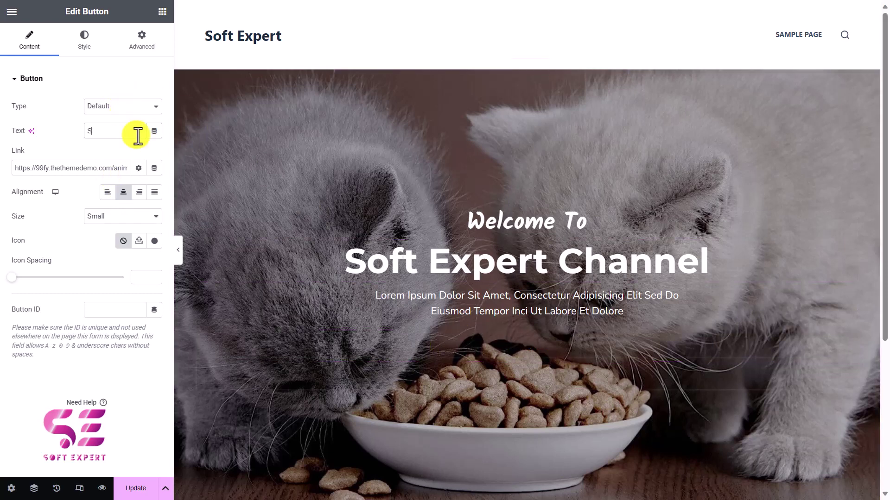
text(ubscribe)
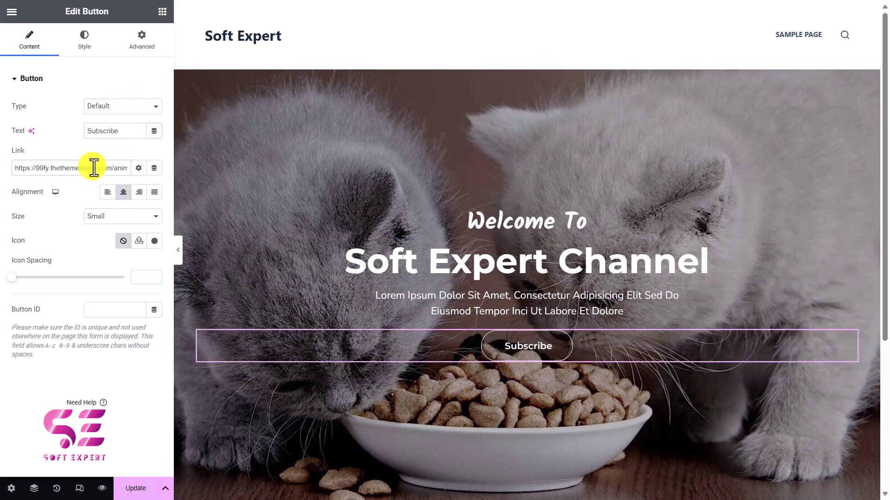
click(88, 48)
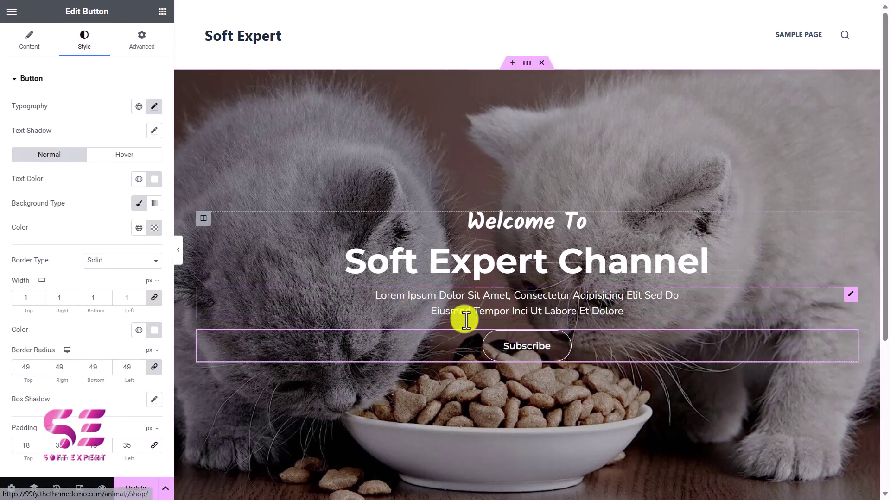
click(121, 155)
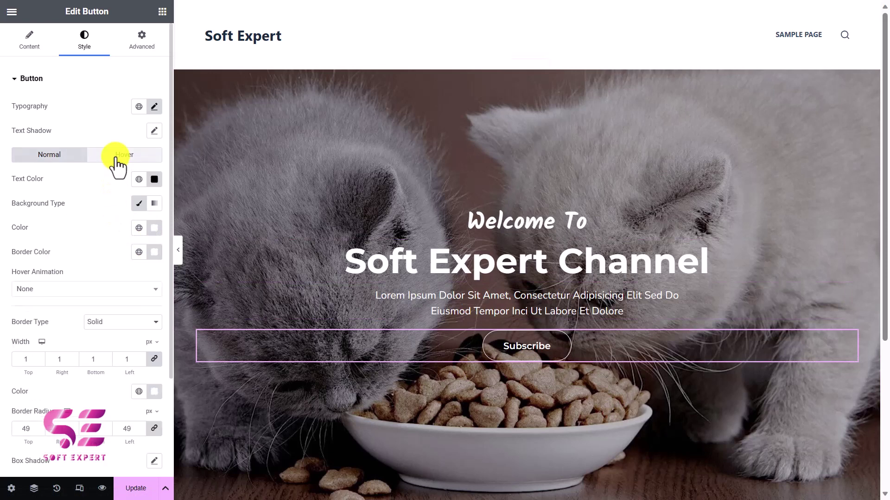
click(139, 228)
scroll(73, 324, down, 2)
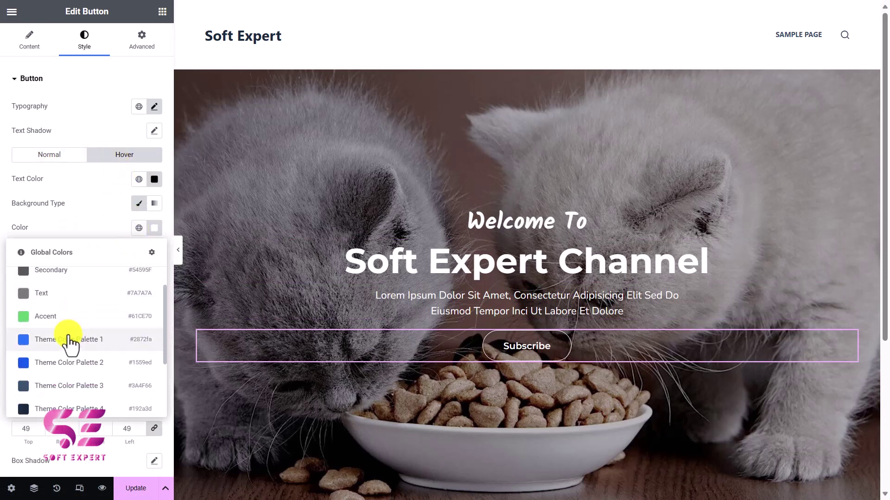
click(69, 339)
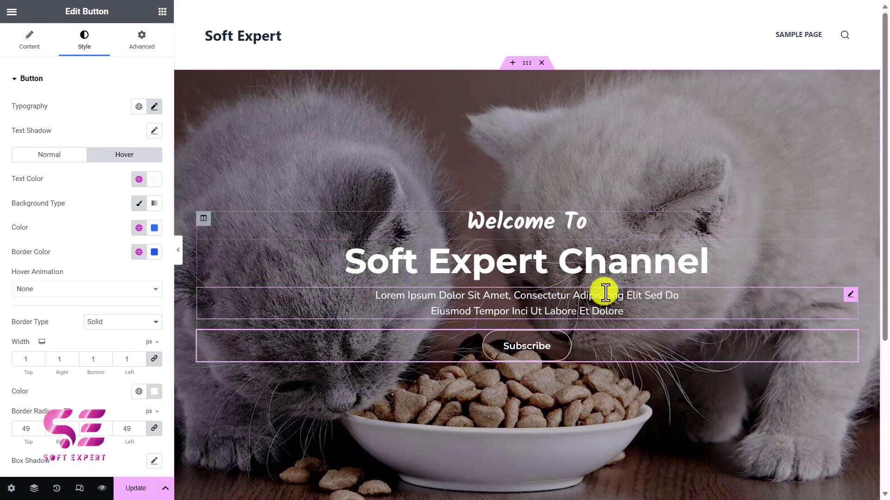
Add a new column beside the slide text and place an Image widget in it.
right_click(204, 218)
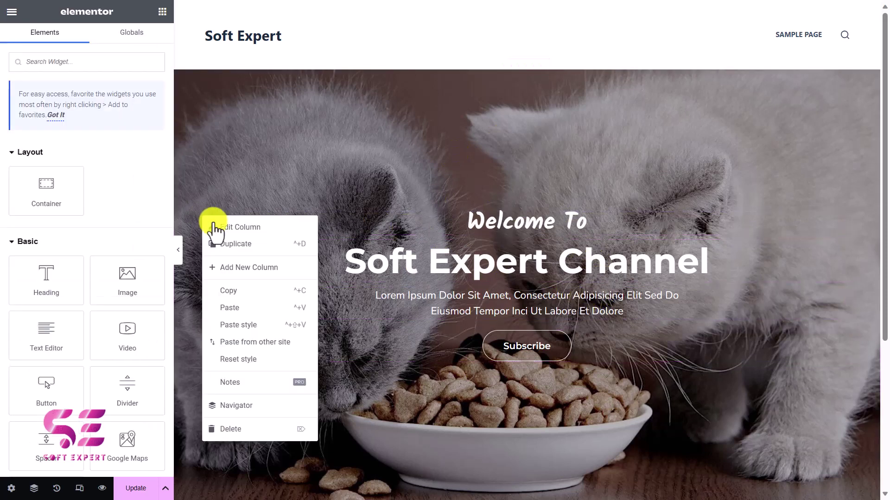
click(236, 271)
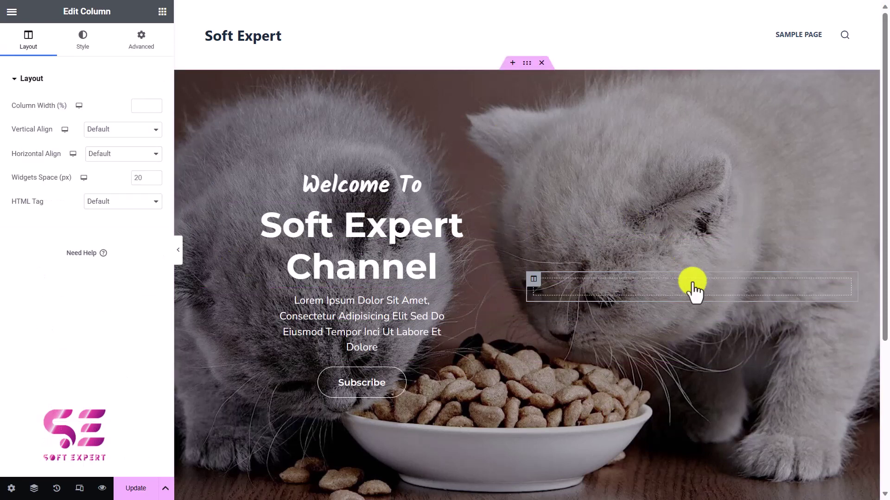
click(163, 11)
drag(126, 274, 618, 292)
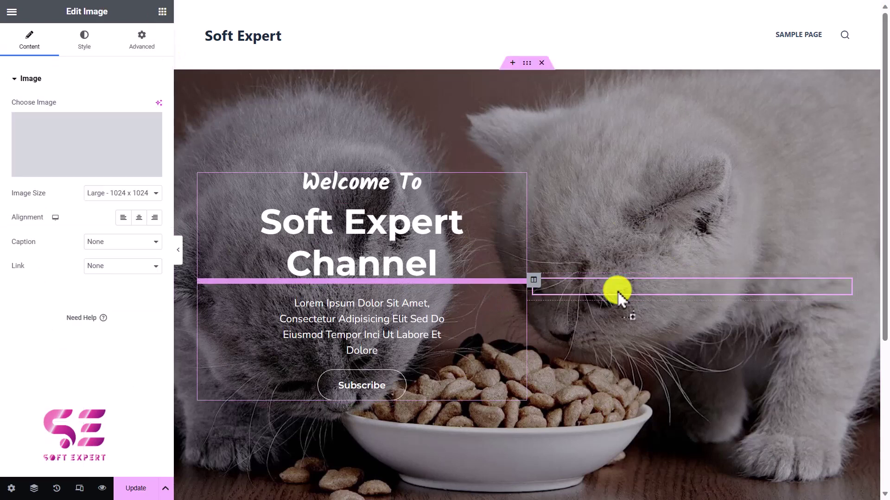
Save the white kitten photo from Google, upload it to the media library, and insert it.
click(124, 154)
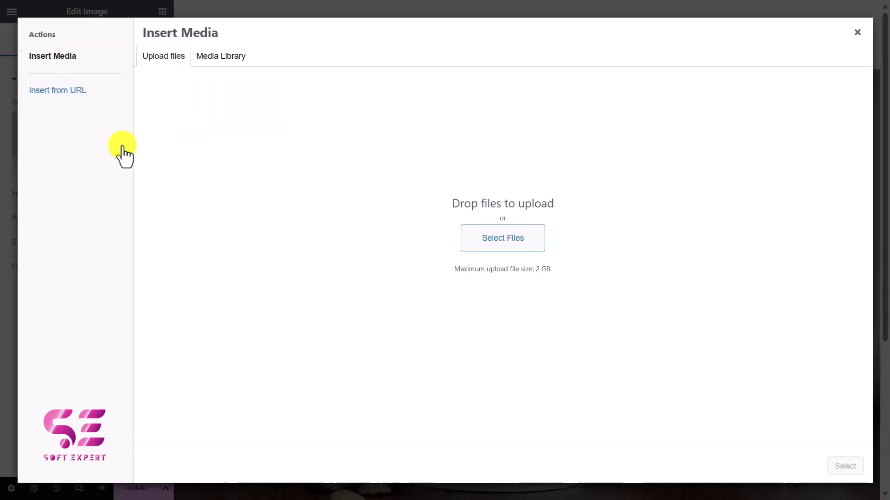
click(214, 69)
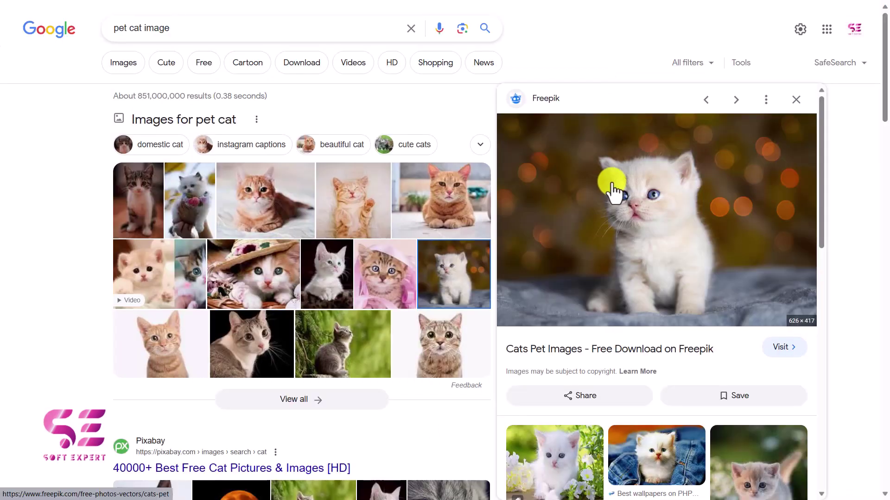
right_click(634, 187)
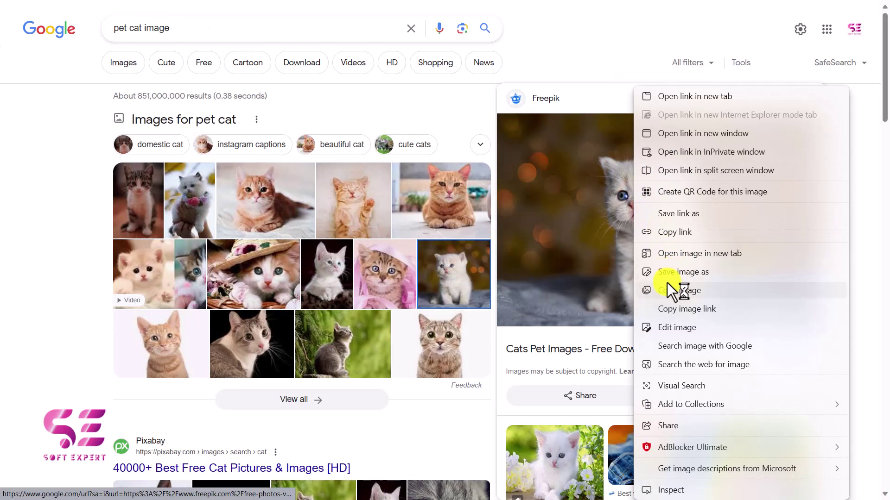
click(672, 274)
key(alt+Tab)
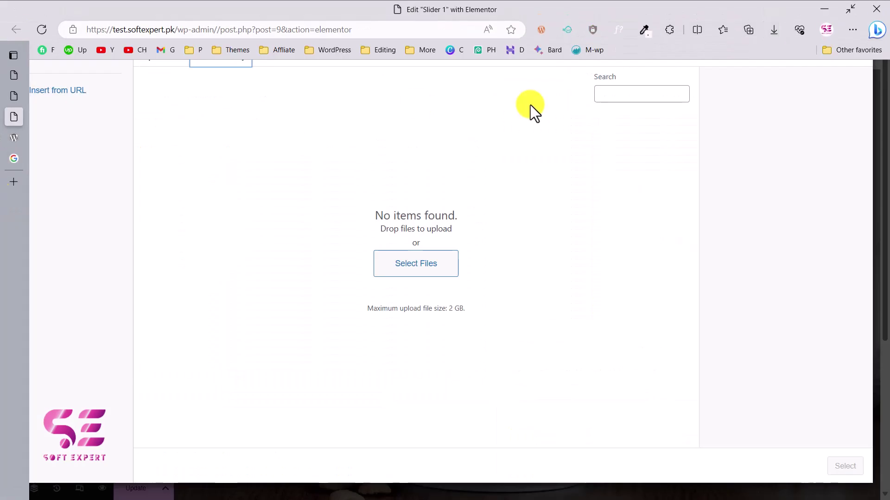
drag(594, 81, 467, 177)
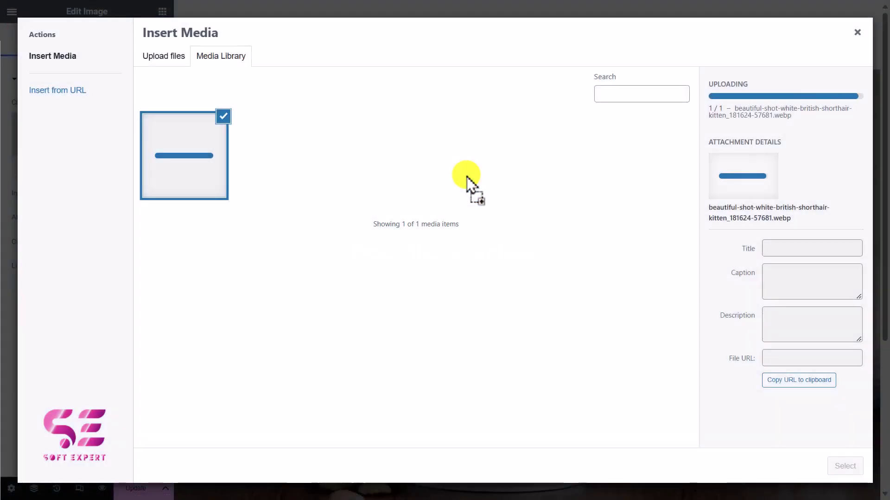
click(837, 464)
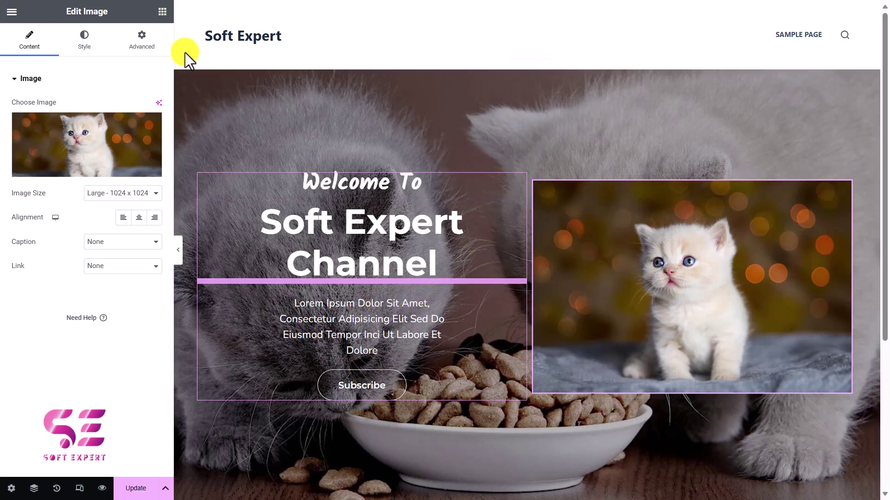
click(162, 12)
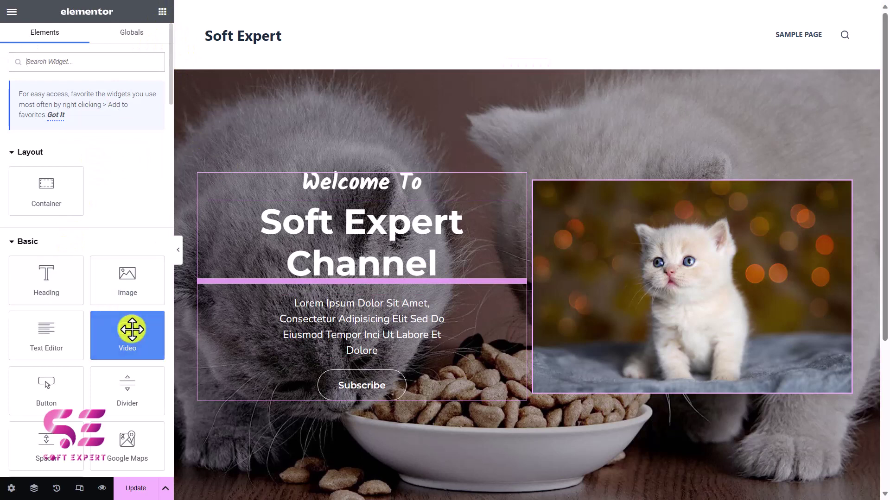
Add a video widget below the kitten image and scroll the widgets down to HT Slider.
drag(125, 339, 639, 374)
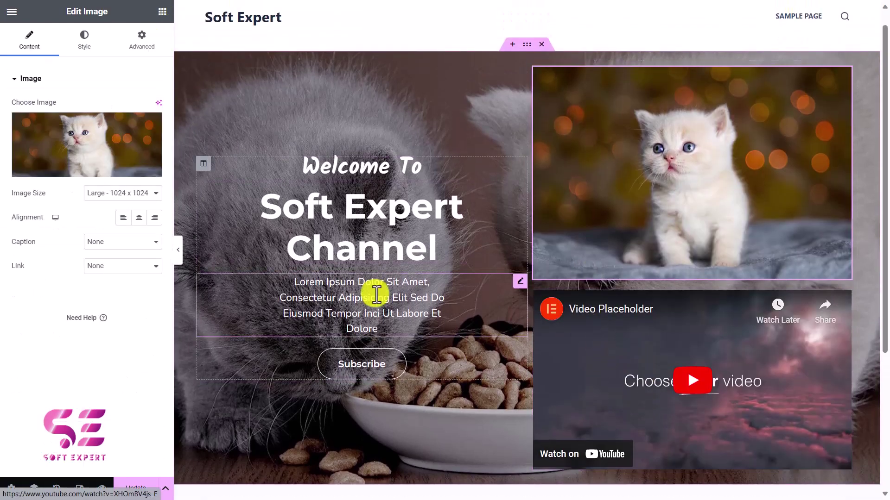
click(162, 11)
scroll(93, 162, down, 5)
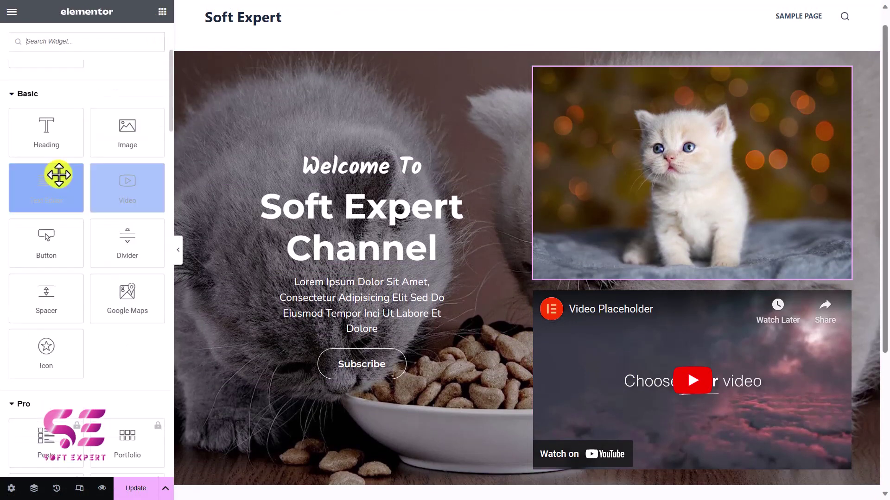
scroll(121, 208, down, 10)
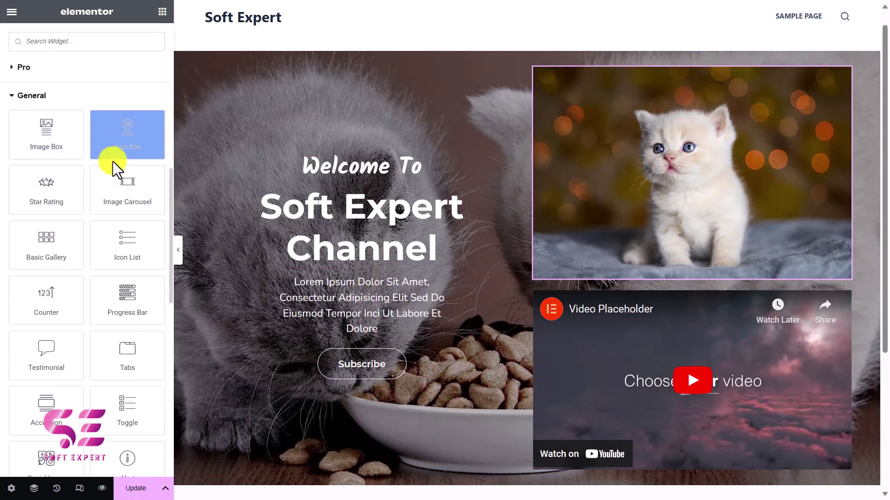
scroll(81, 330, down, 7)
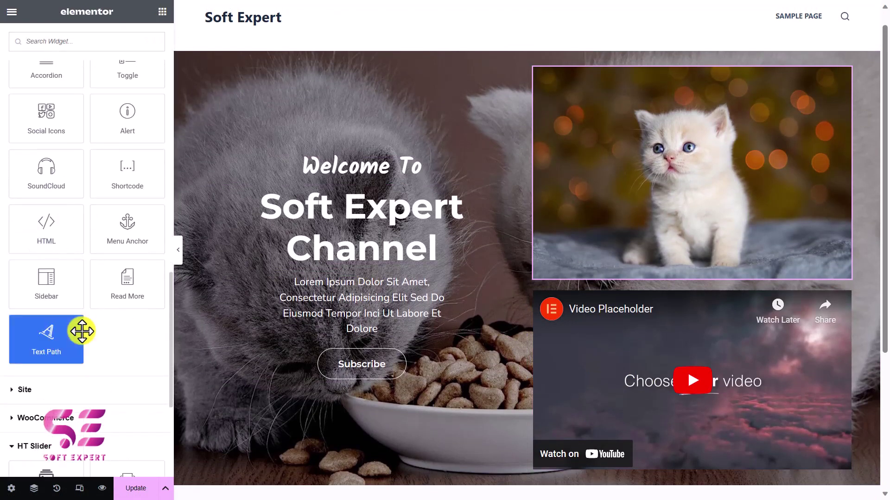
drag(82, 330, 446, 288)
scroll(446, 289, up, 1)
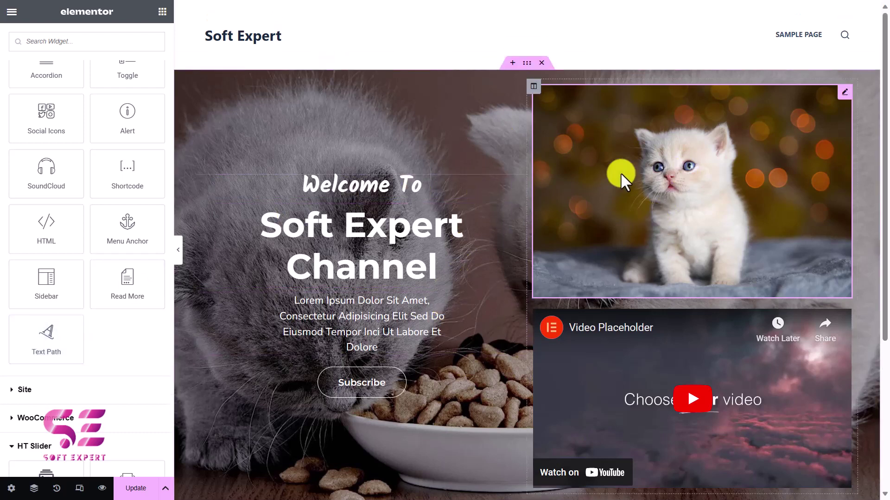
Delete the video widget and give the image column 50 px padding.
right_click(844, 318)
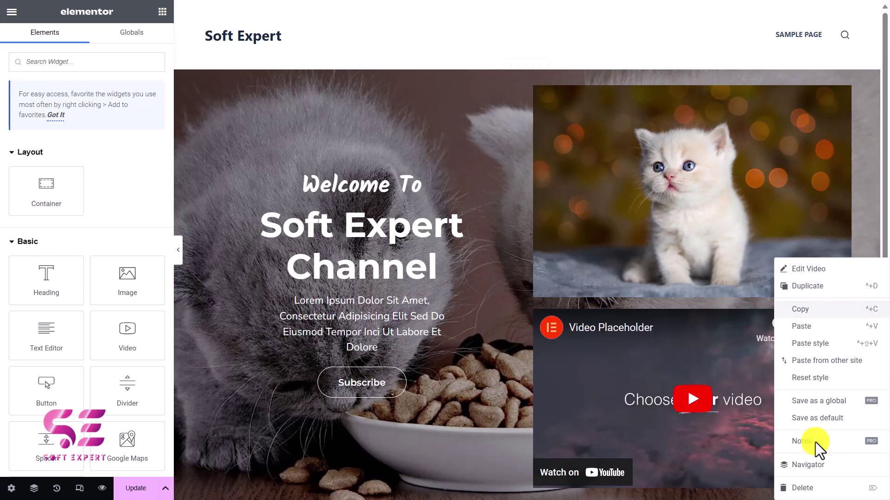
click(803, 490)
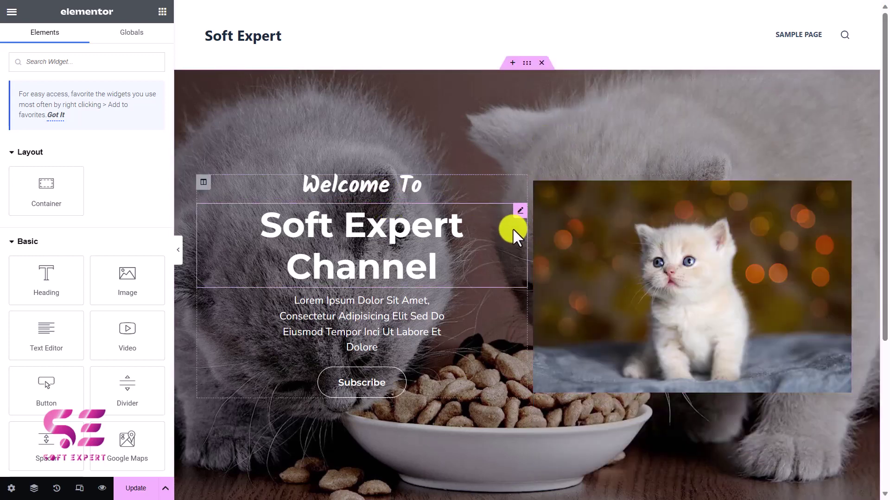
click(533, 181)
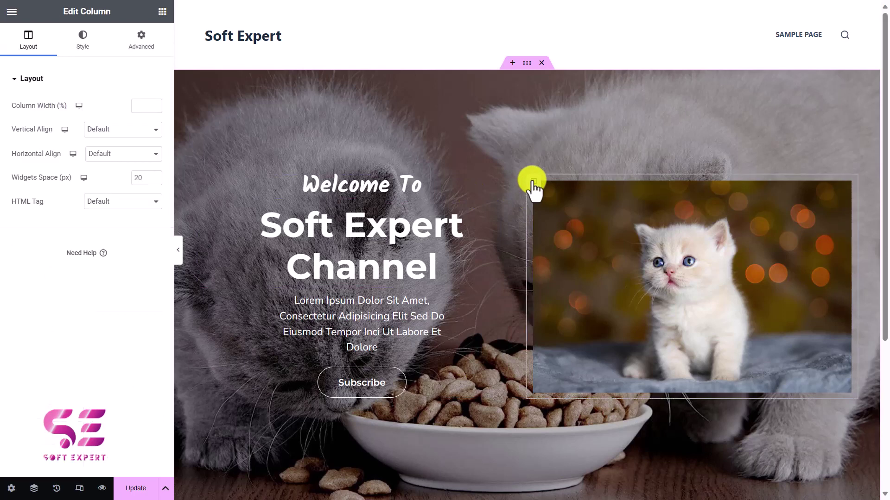
click(140, 40)
click(126, 164)
text(50)
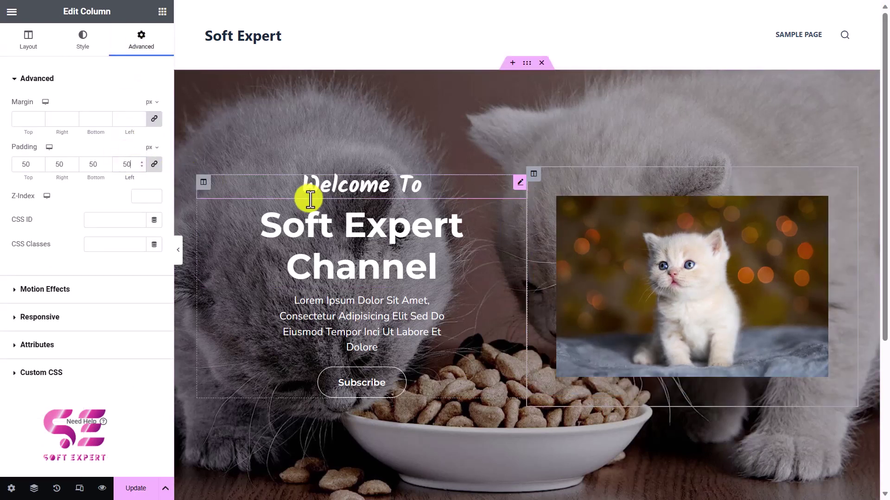
Left-align both headings and the Lorem paragraph, set paragraph left padding to 0, and select Subscribe.
click(320, 189)
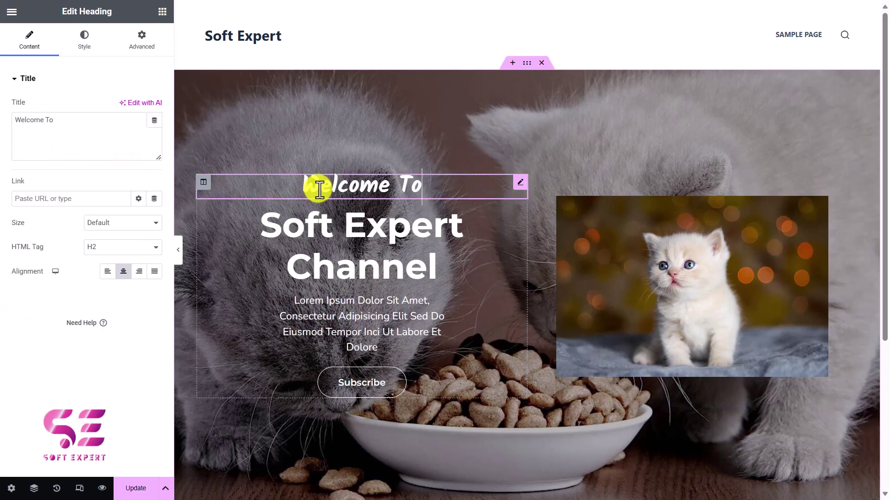
click(107, 271)
click(248, 238)
click(107, 271)
click(324, 320)
click(107, 271)
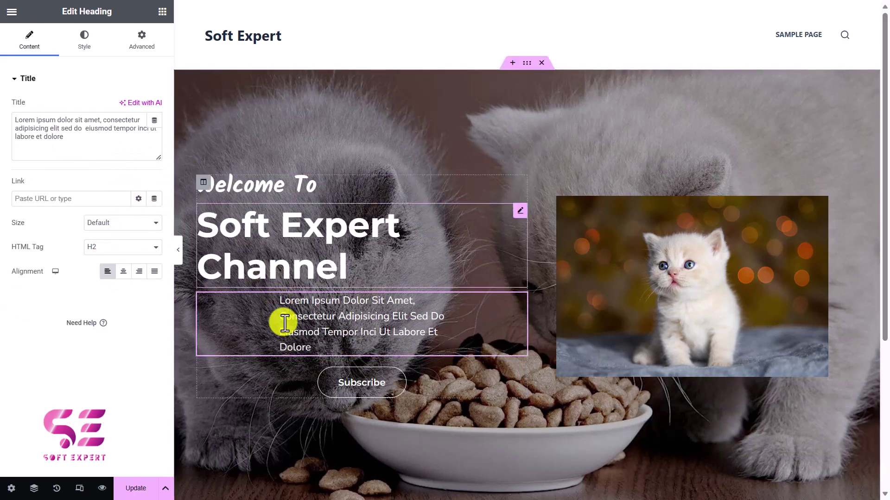
click(141, 41)
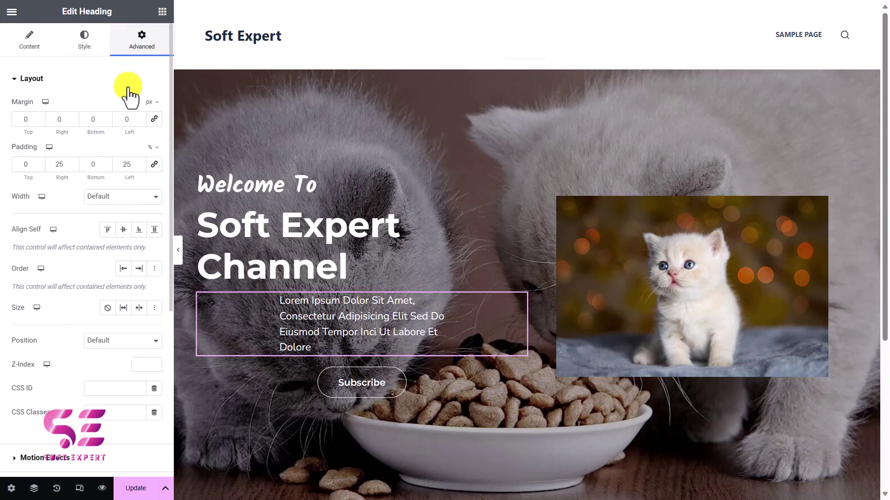
double_click(126, 165)
text(0)
click(290, 368)
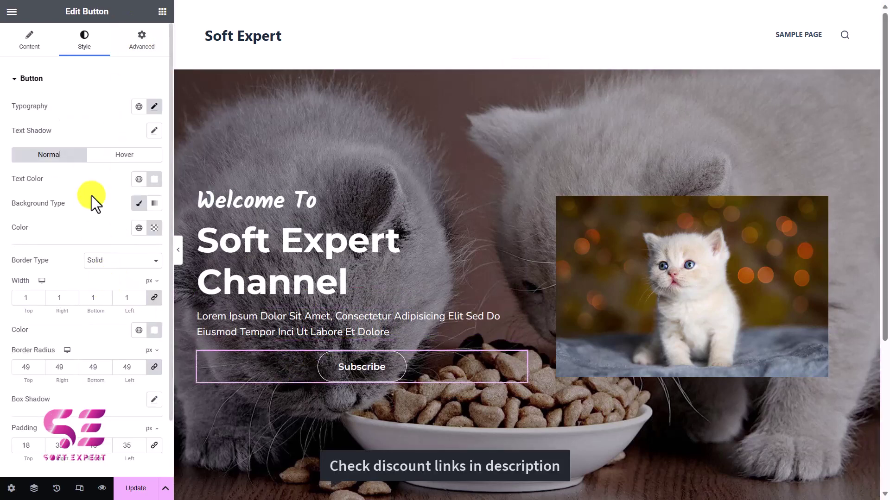
scroll(74, 261, down, 1)
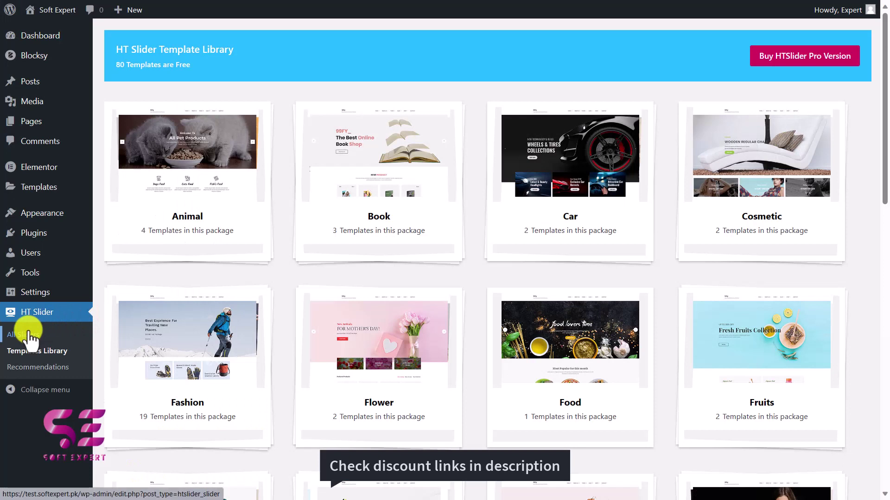
click(27, 334)
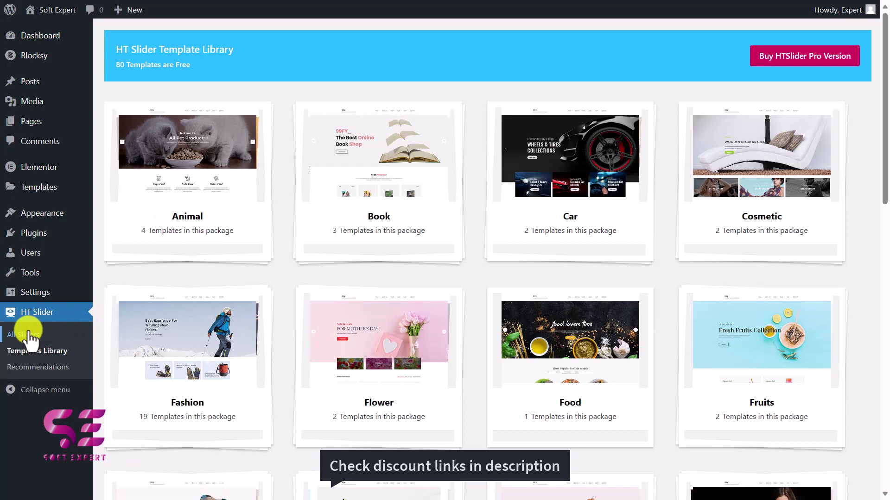
mouse_move(134, 155)
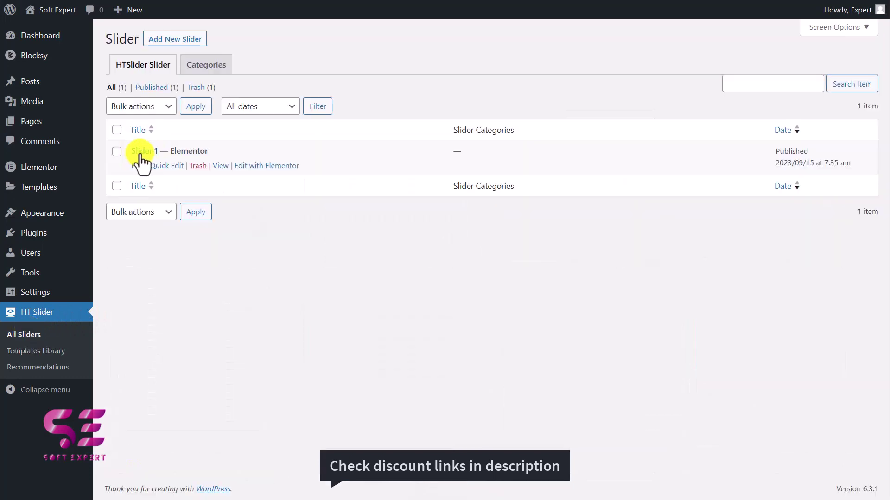
mouse_move(184, 158)
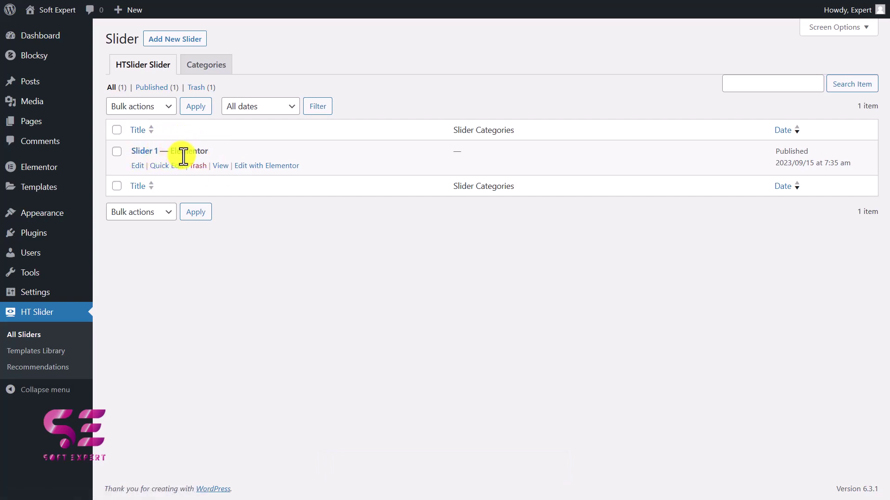
click(40, 352)
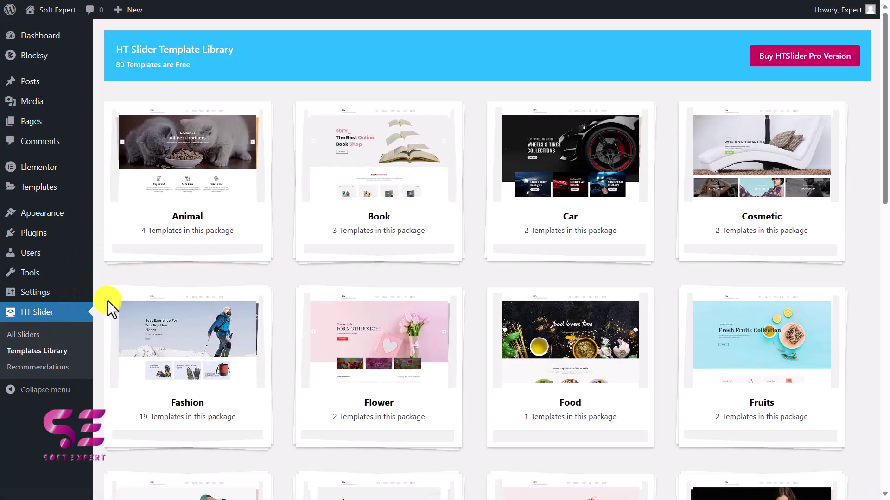
Preview Book Slider Two, import it to a new titled slider, and choose Edit Template.
click(366, 167)
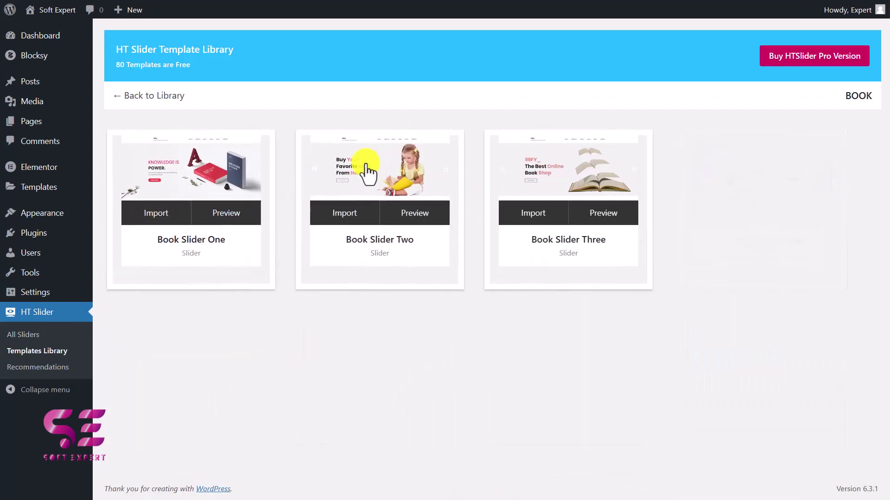
click(353, 177)
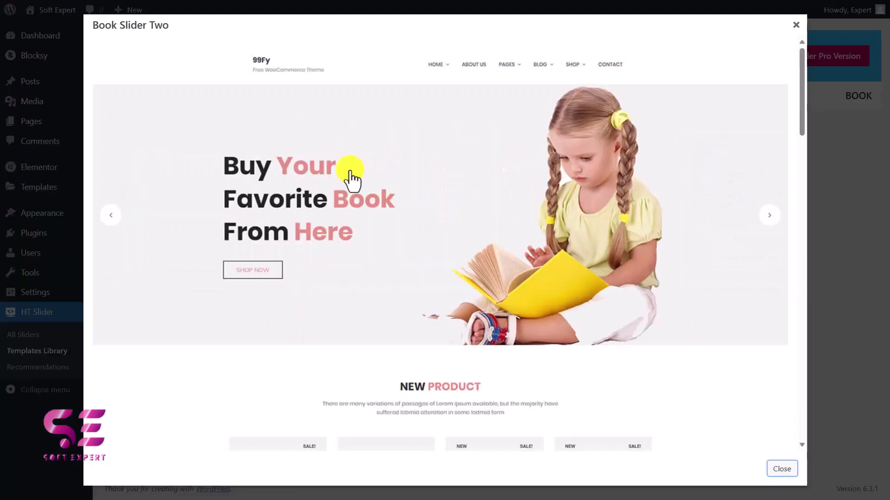
click(796, 24)
click(341, 218)
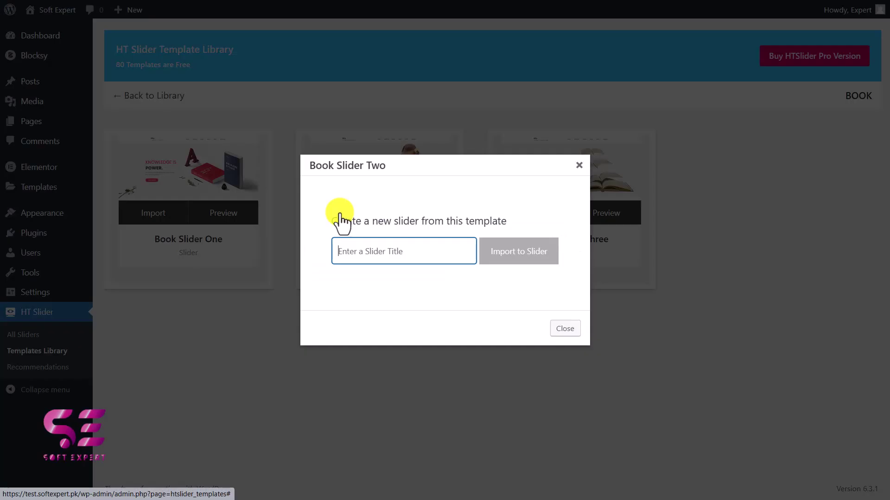
text(Slide)
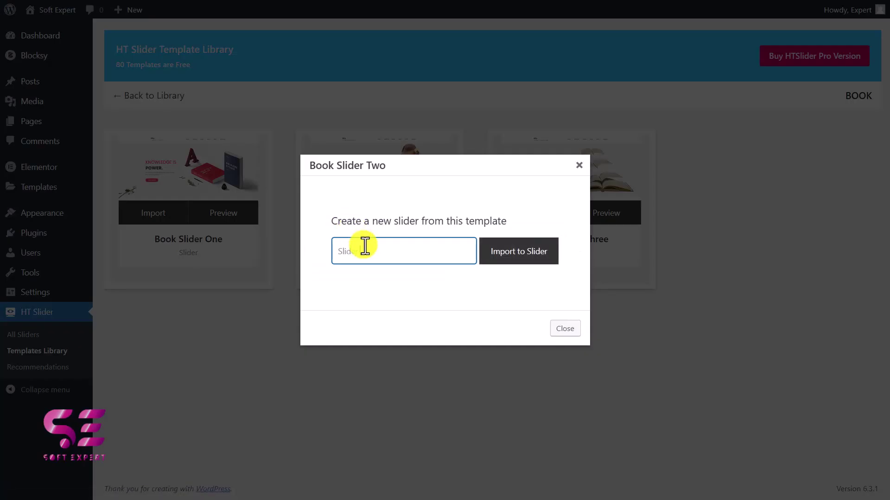
click(543, 254)
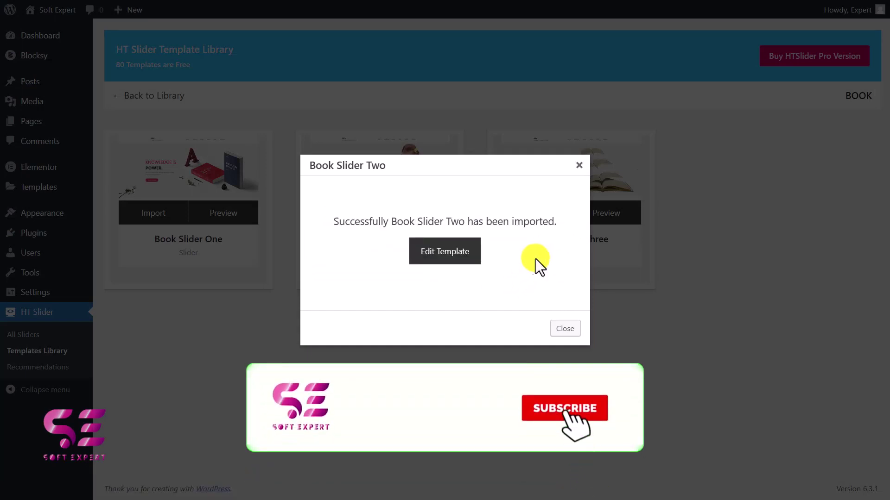
click(447, 252)
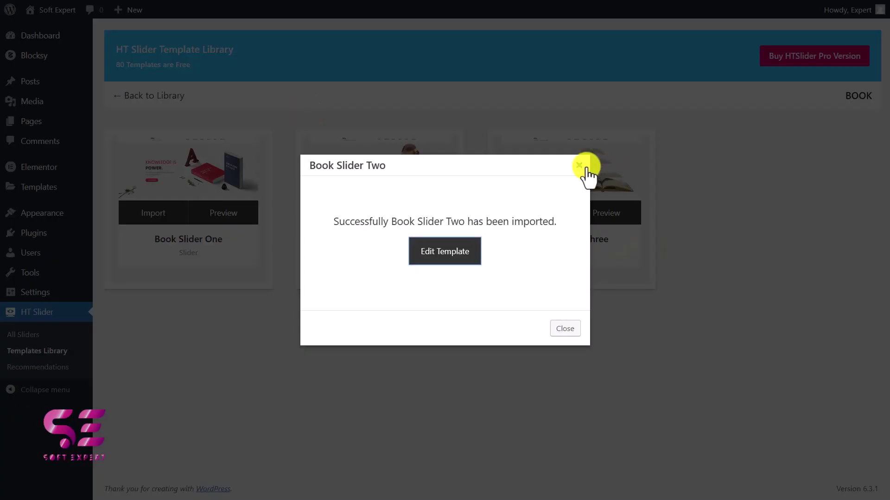
Add a slider category named 'Home slider' (slug home-slider) on the Slider Categories page.
click(581, 166)
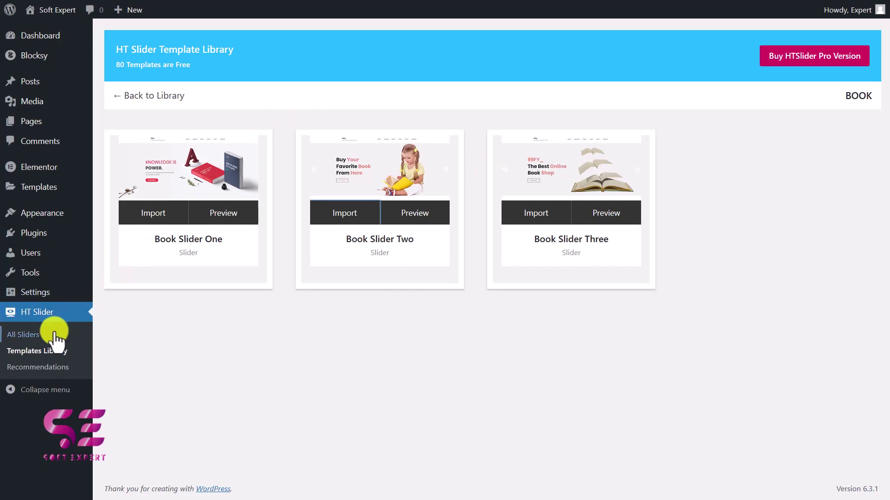
click(32, 336)
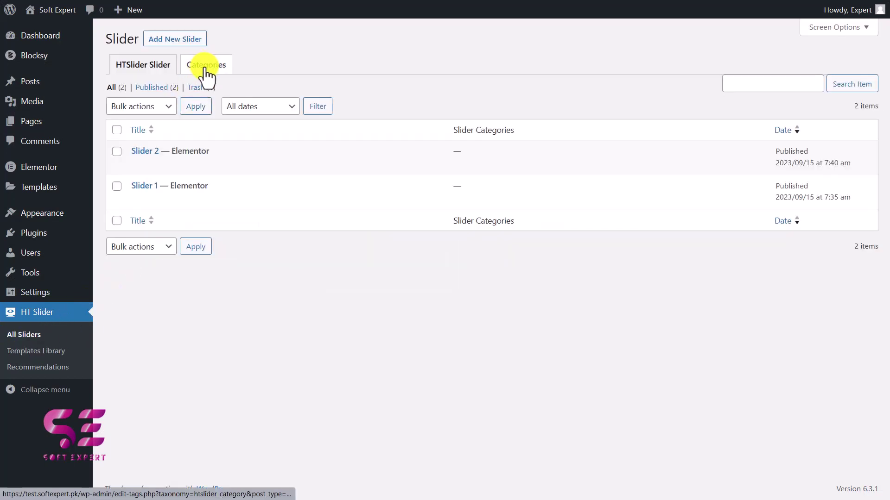
click(206, 68)
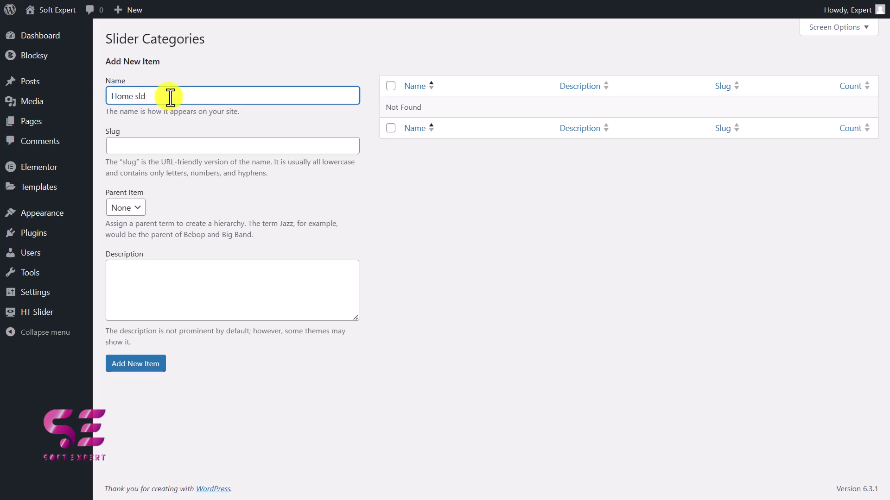
click(121, 363)
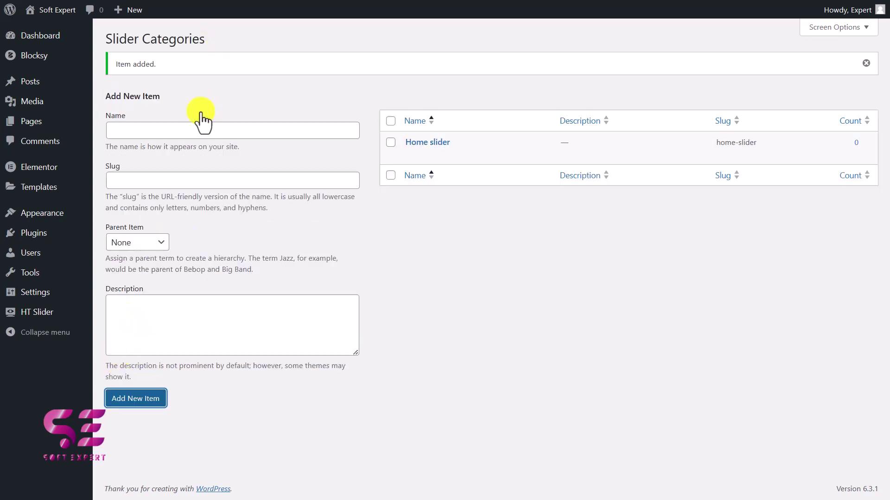
Quick-edit Slider 2 and Slider 1, tick the Home slider category, and update each.
mouse_move(40, 308)
click(118, 317)
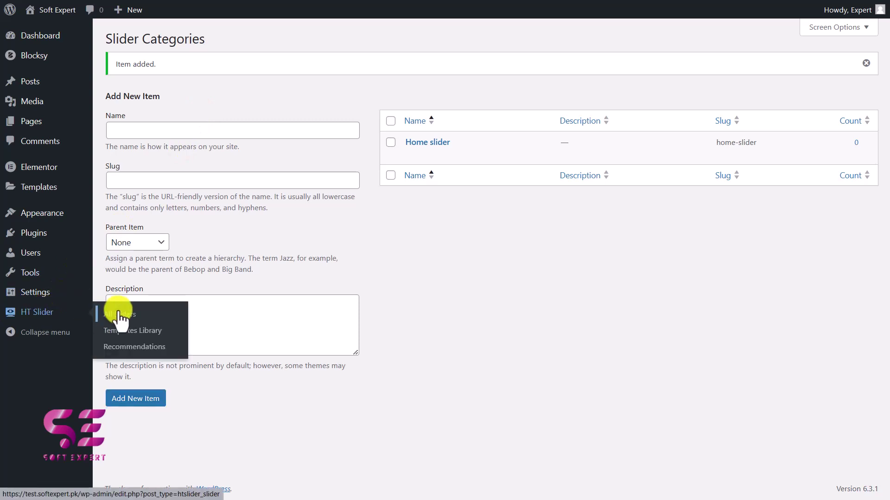
click(166, 166)
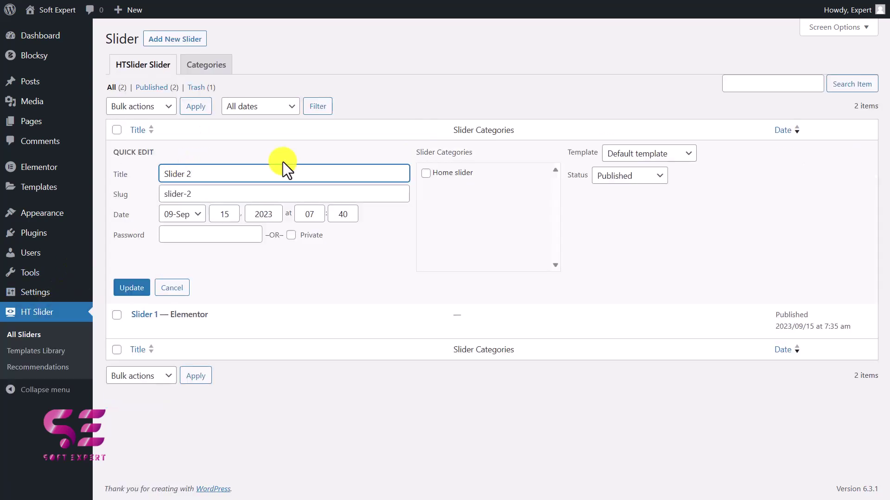
click(431, 177)
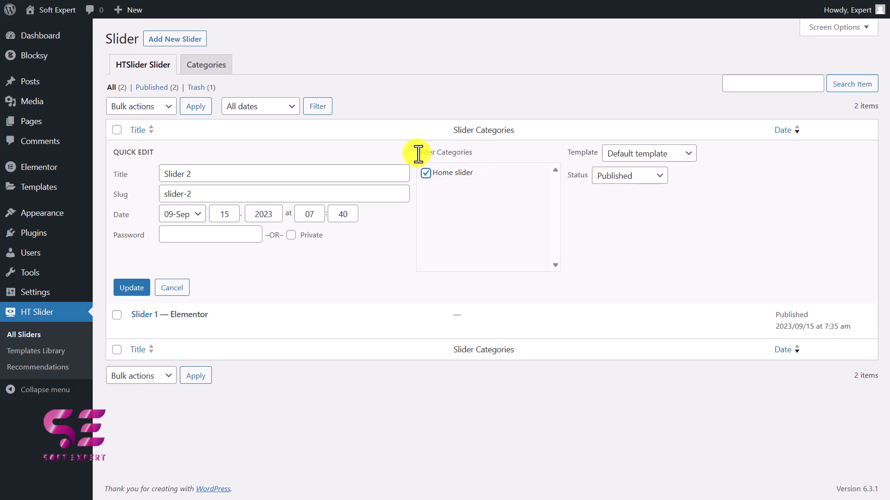
click(131, 288)
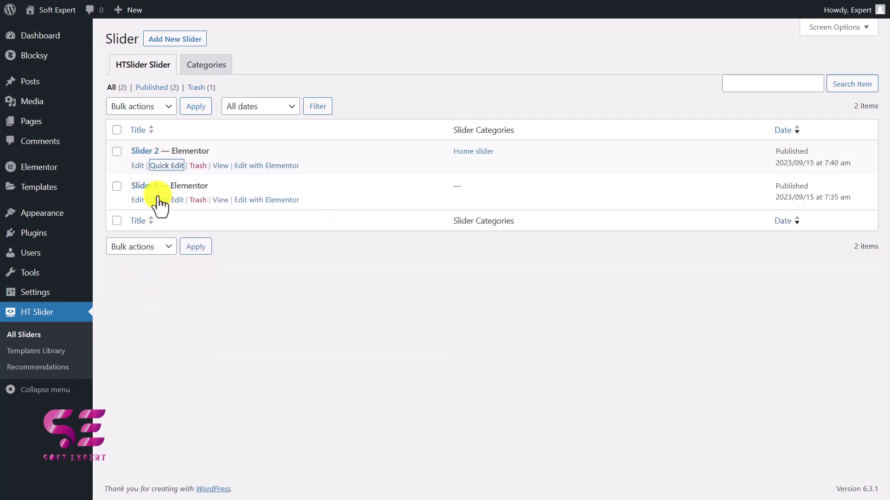
click(160, 200)
click(428, 207)
click(131, 322)
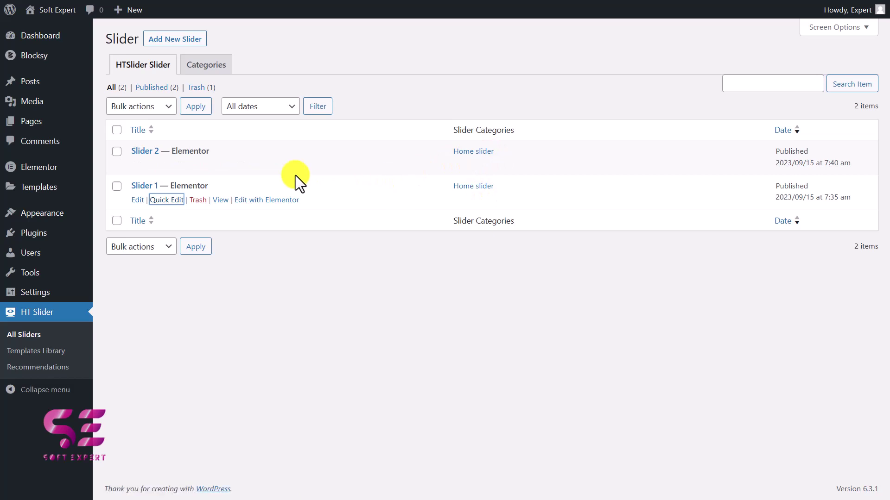
Create a new page titled Home and open it in Elementor.
mouse_move(43, 124)
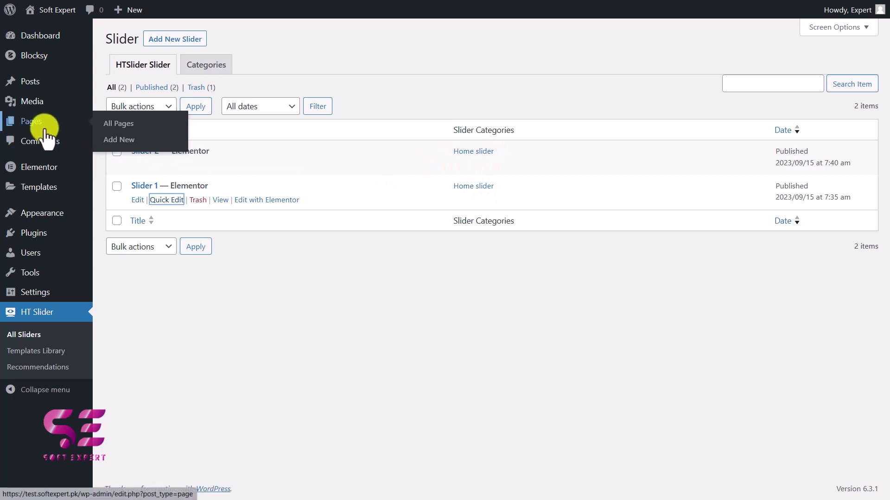
click(121, 140)
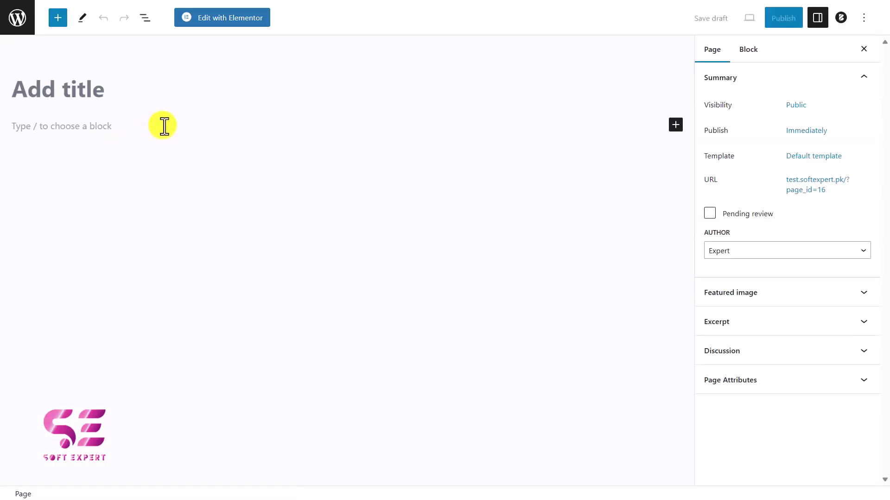
text(Home)
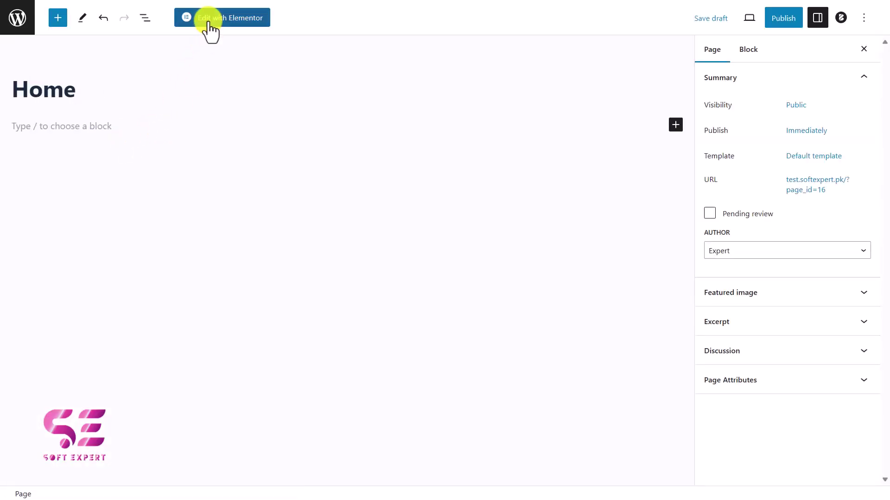
click(209, 30)
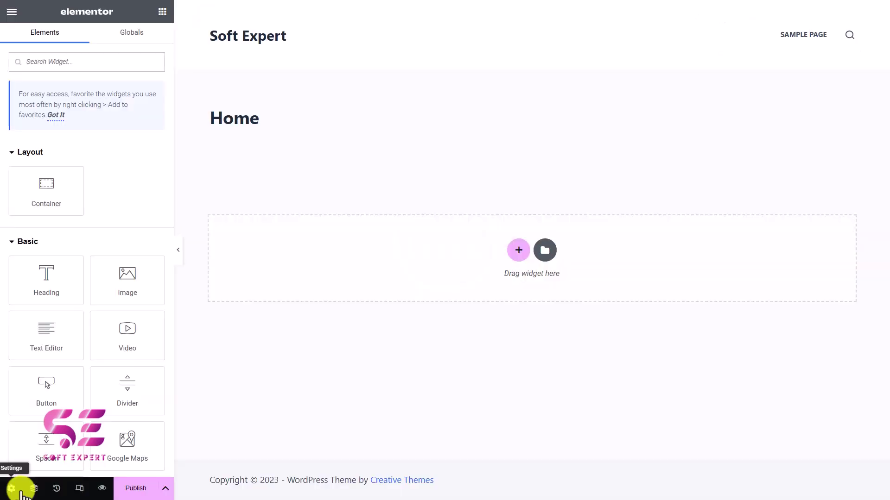
Add an HT: Slider widget to the page and set its category to Home slider.
click(11, 489)
scroll(129, 424, down, 1)
click(462, 185)
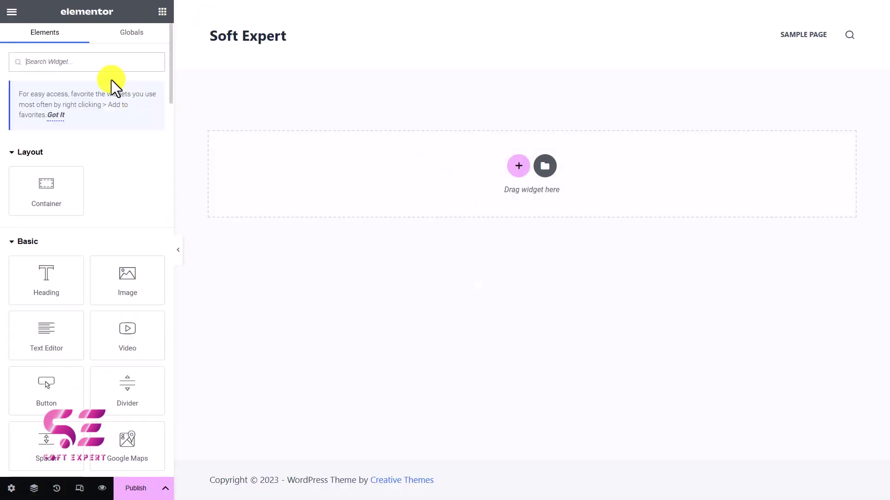
text(slid)
drag(122, 168, 243, 166)
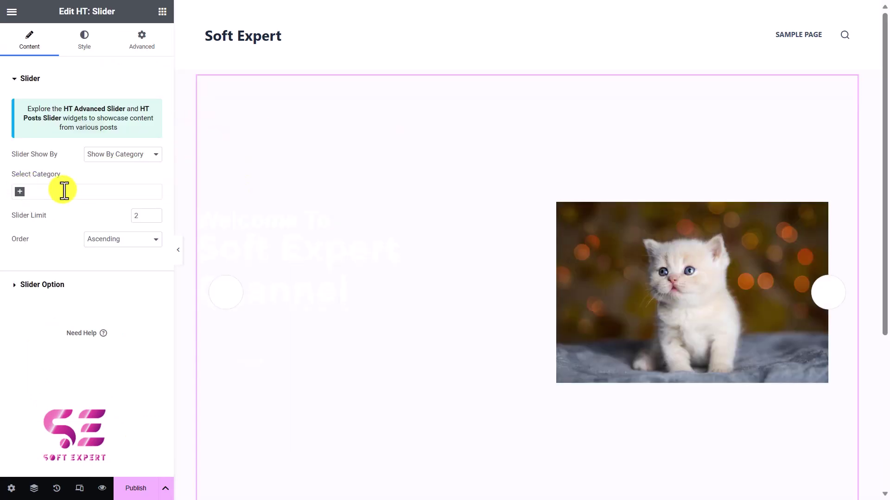
click(20, 192)
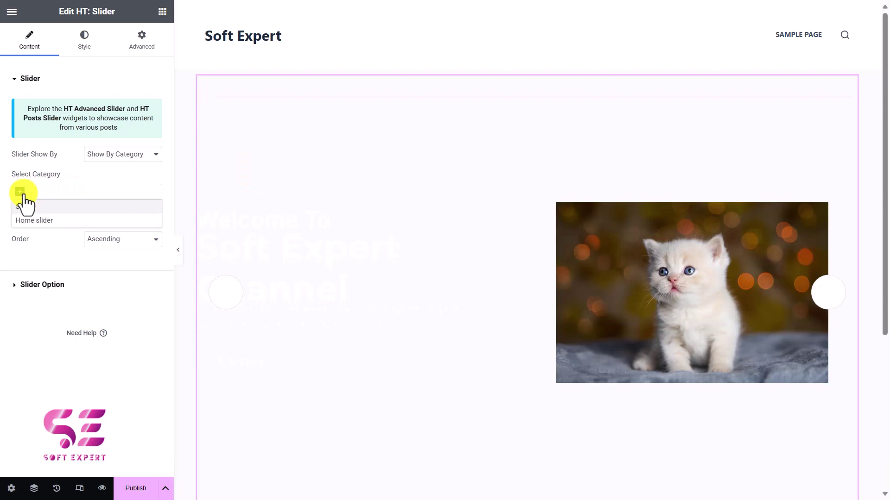
click(35, 220)
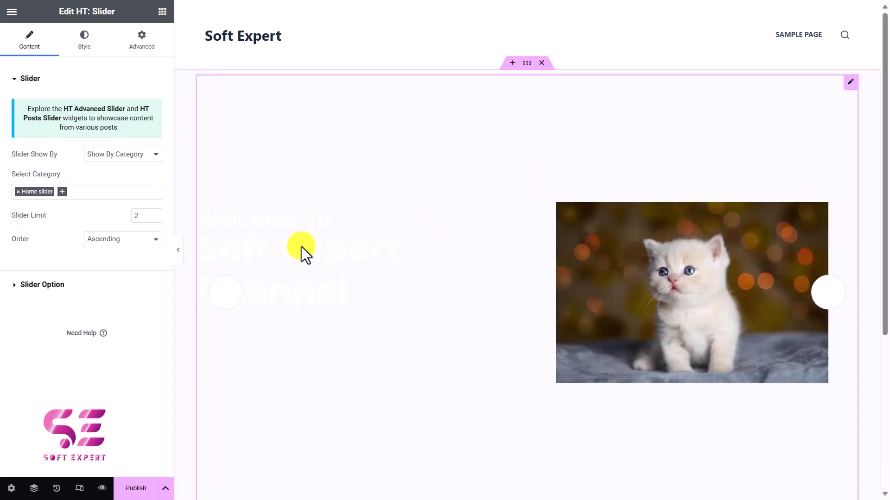
Switch on Slider dots in Slider Option and preview the book slide.
click(66, 285)
scroll(107, 308, down, 2)
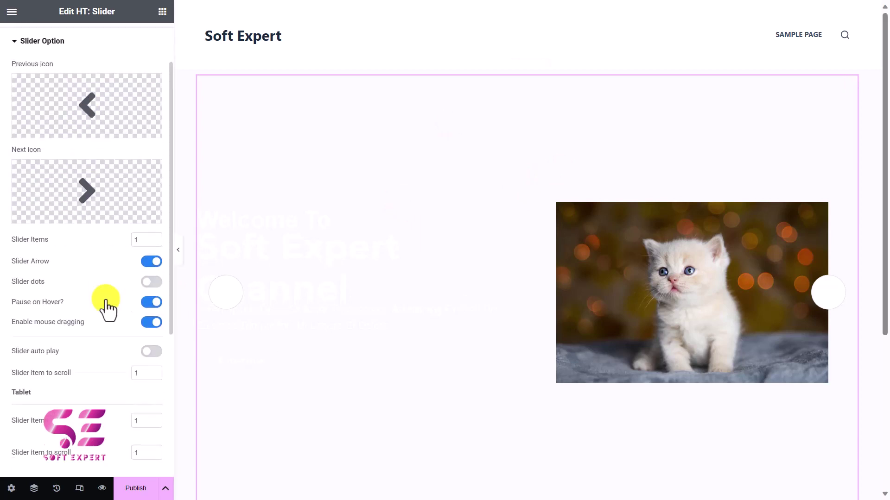
scroll(107, 308, down, 1)
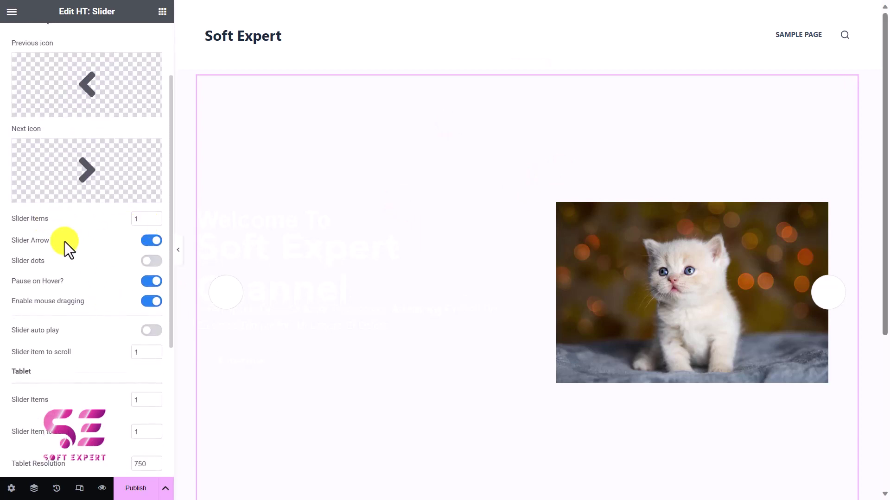
click(151, 260)
scroll(477, 365, down, 3)
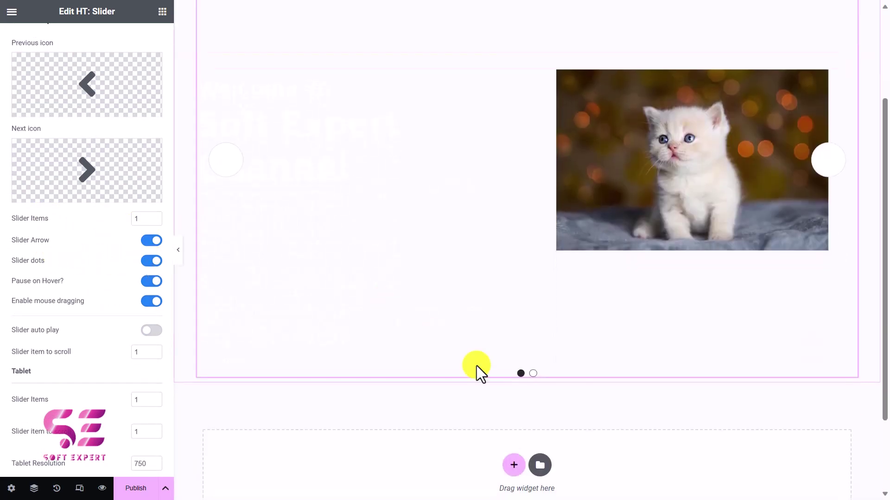
click(531, 373)
click(520, 373)
Switch on Slider auto play and review the remaining slider options.
scroll(41, 287, down, 3)
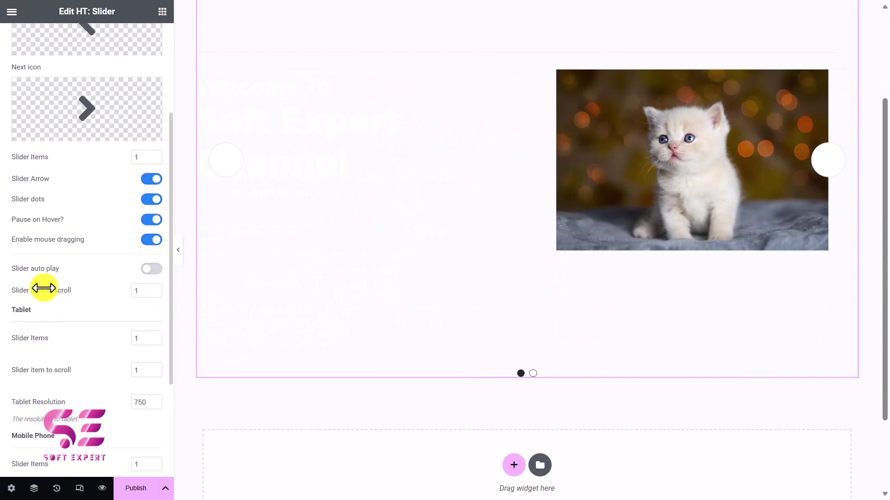
click(152, 269)
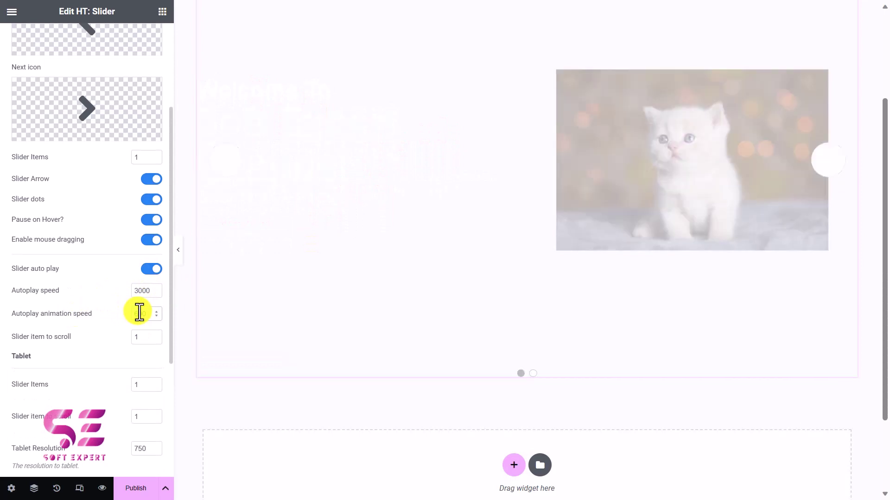
scroll(92, 315, down, 3)
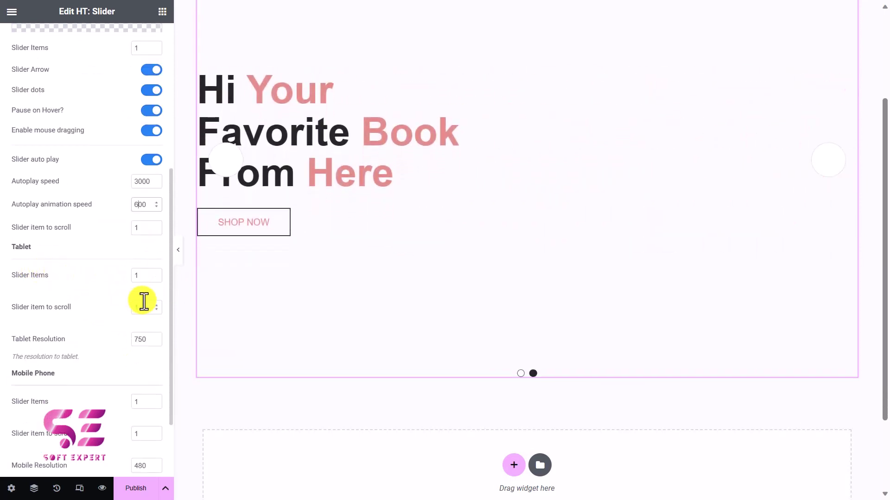
scroll(102, 329, down, 2)
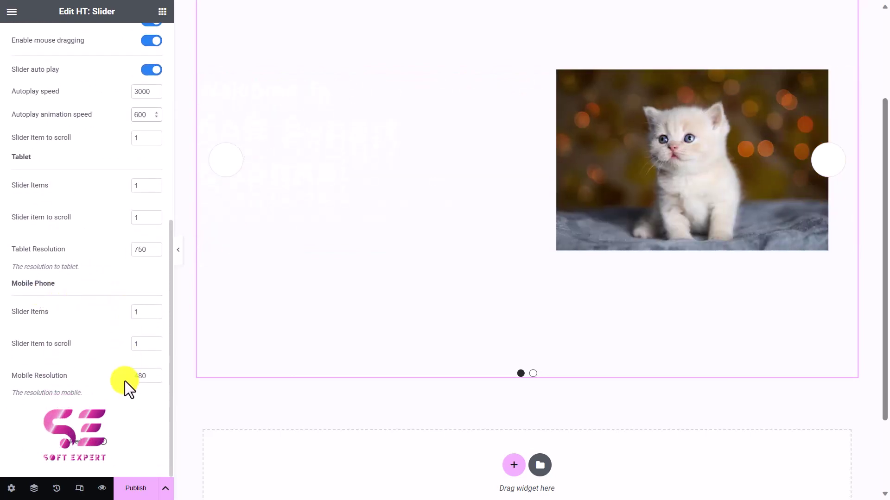
scroll(124, 381, up, 2)
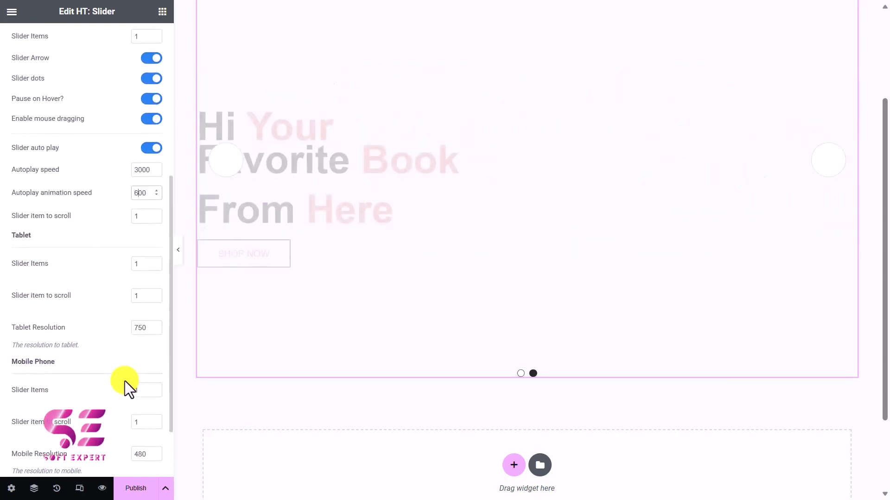
scroll(124, 381, up, 6)
Try navigation Style Two with its arrows, then revert the slider navigation to Style One.
click(87, 74)
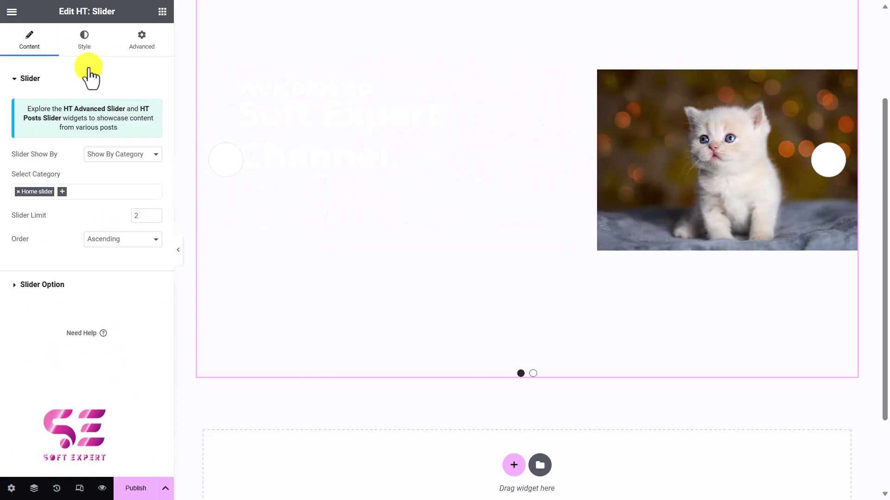
click(88, 60)
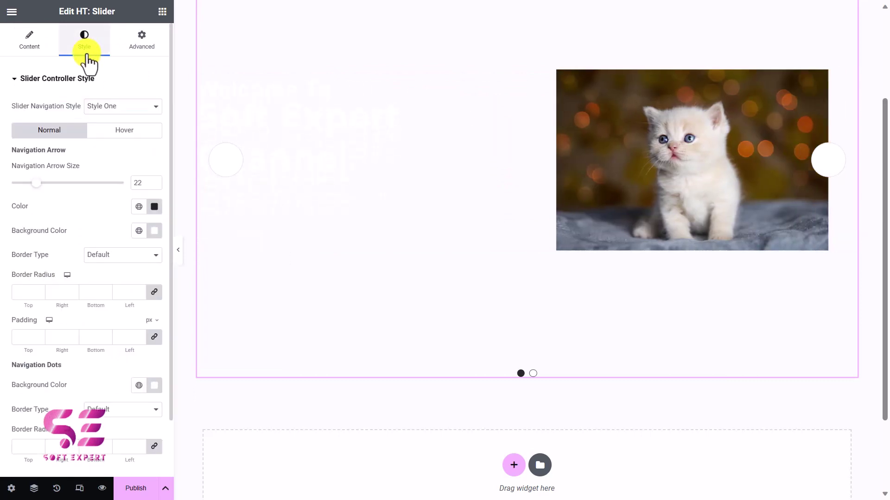
click(91, 111)
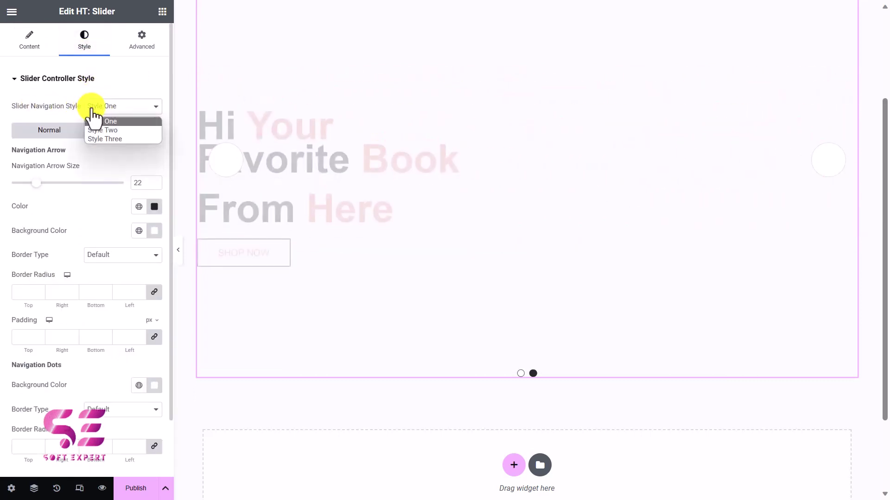
click(109, 121)
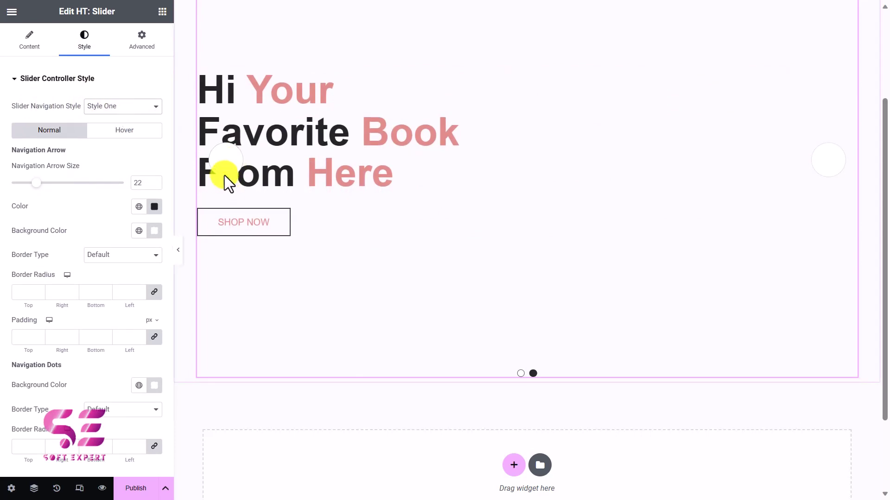
click(122, 110)
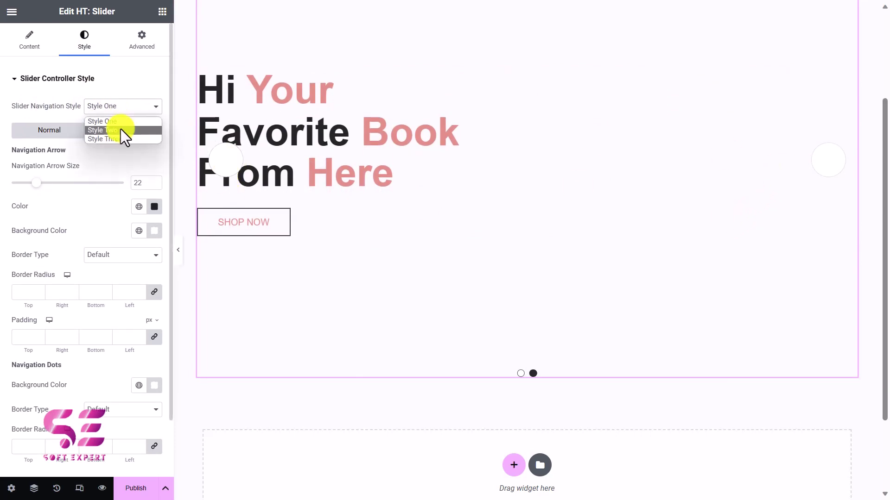
click(120, 130)
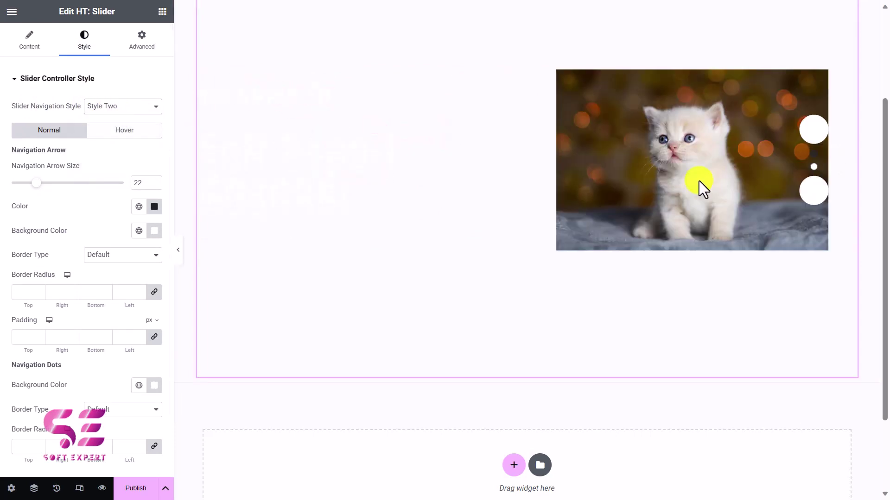
click(814, 129)
click(815, 189)
click(124, 106)
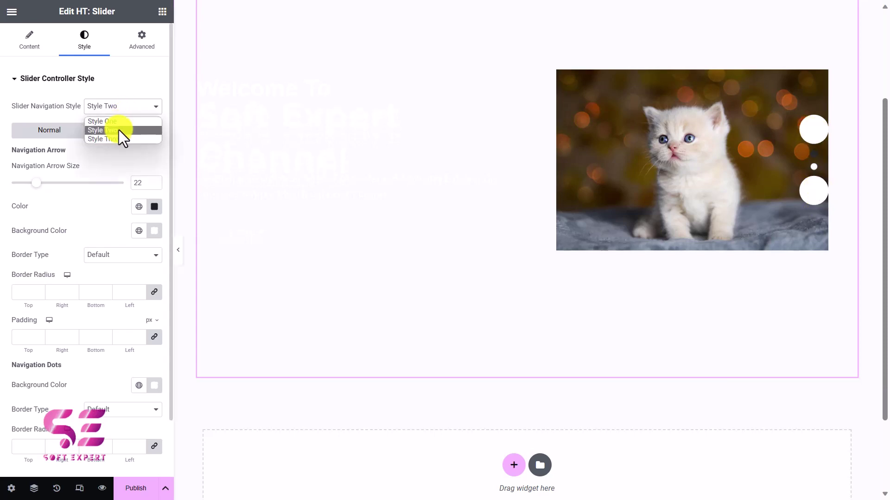
click(117, 122)
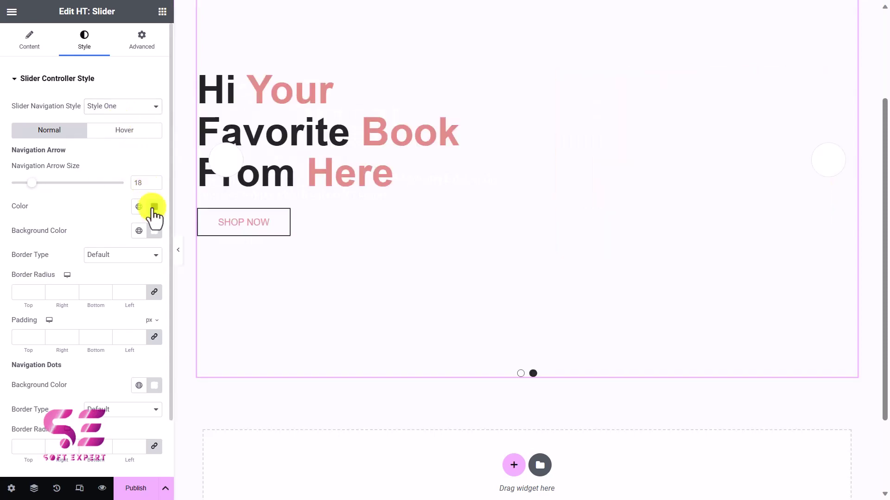
Give the navigation arrows a green Accent background and white icons, then publish.
click(139, 231)
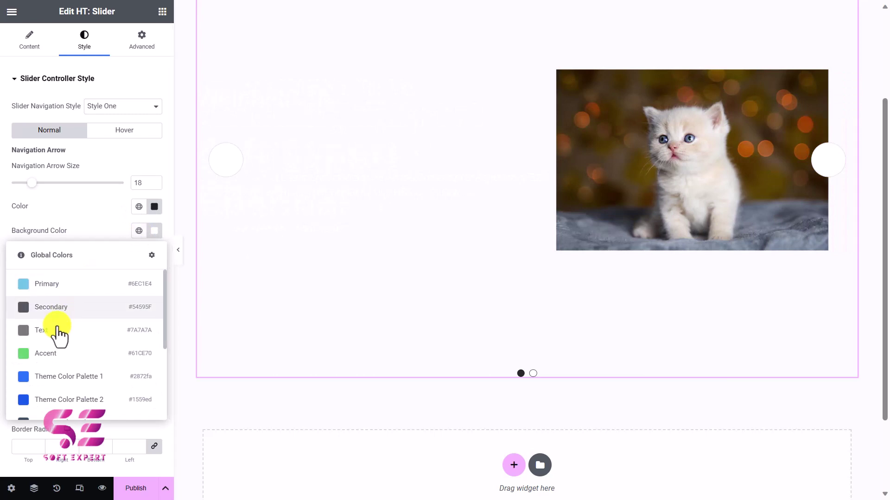
click(54, 357)
click(154, 206)
drag(107, 263, 84, 256)
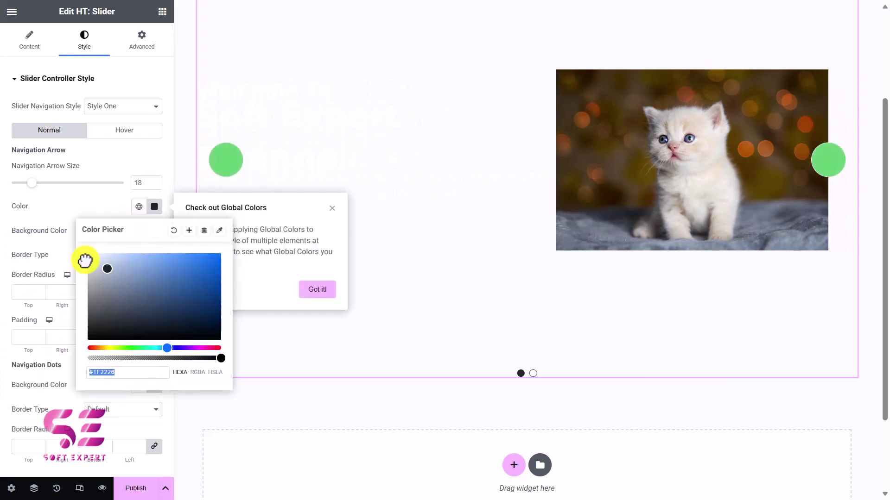
click(79, 202)
scroll(79, 222, down, 1)
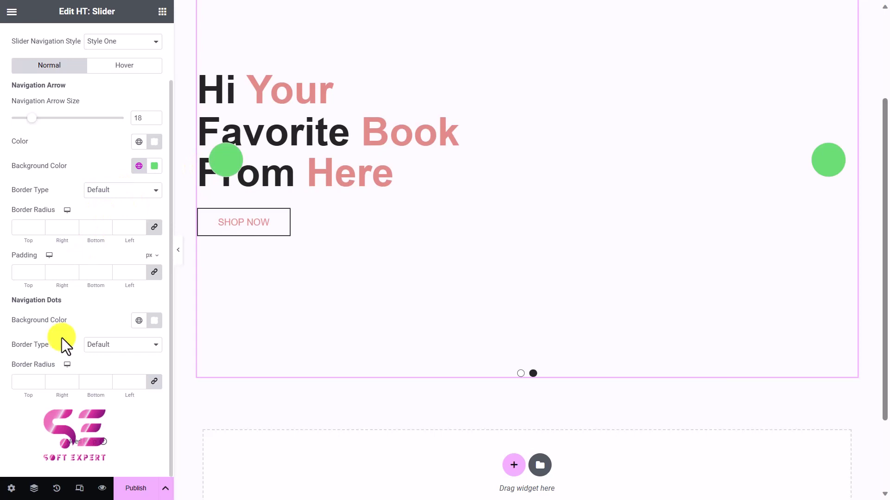
scroll(62, 340, up, 1)
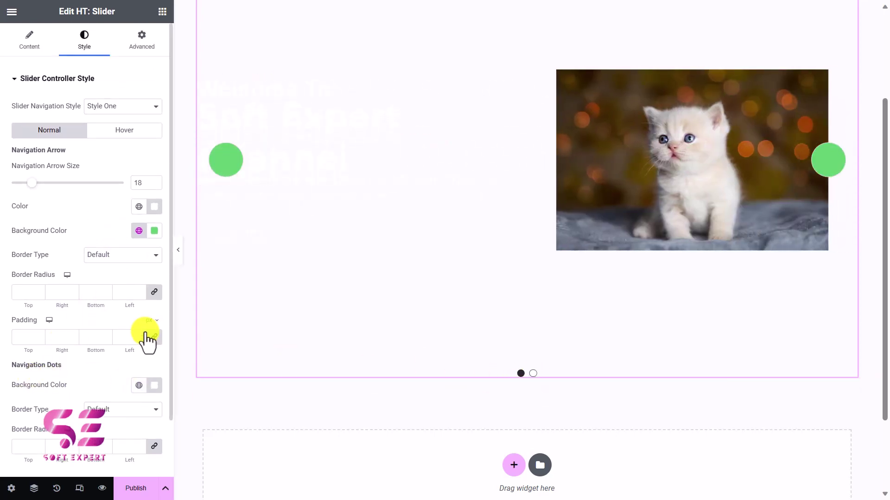
click(132, 493)
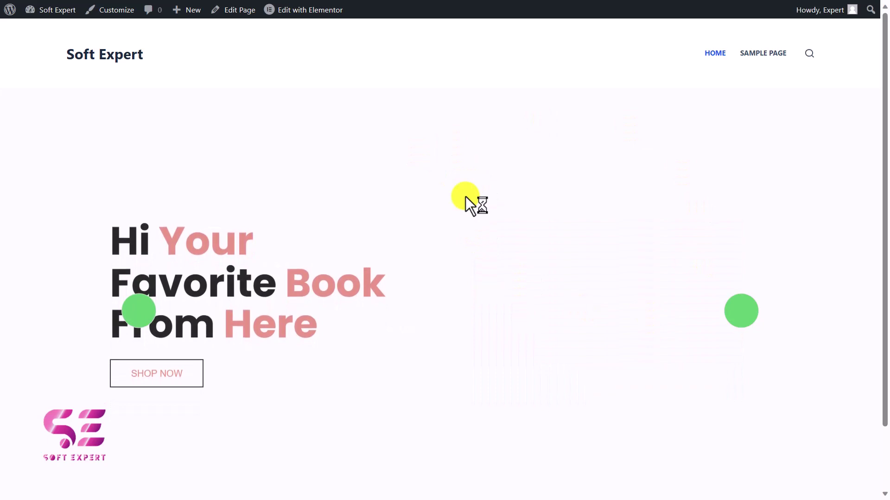
View the slider on the live home page, then return to HT Slider's All Sliders list showing Slider 1 and Slider 2.
click(744, 313)
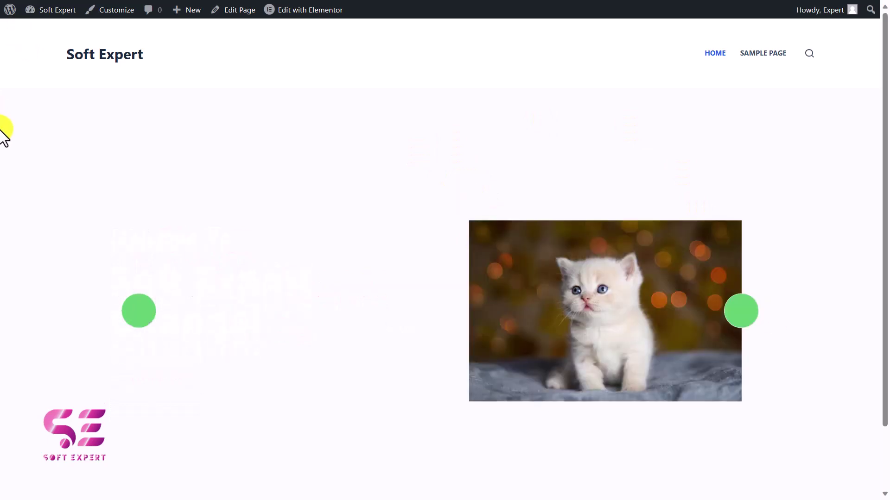
click(56, 21)
mouse_move(27, 354)
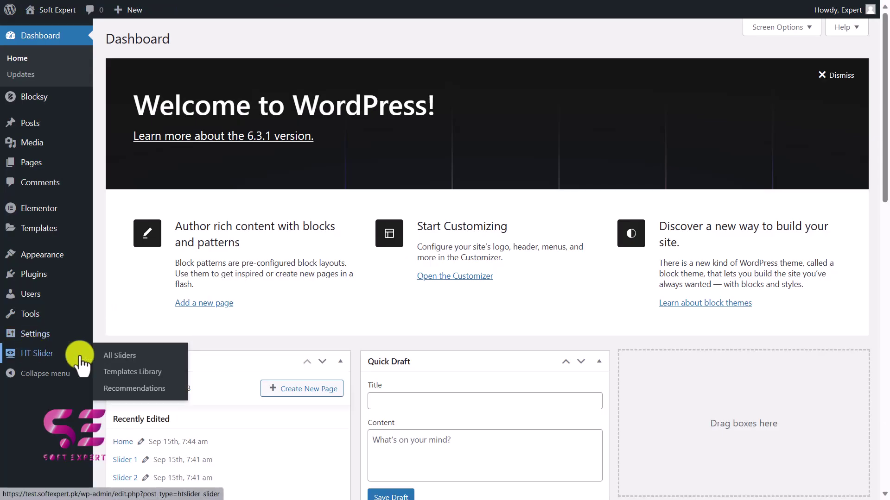
click(109, 357)
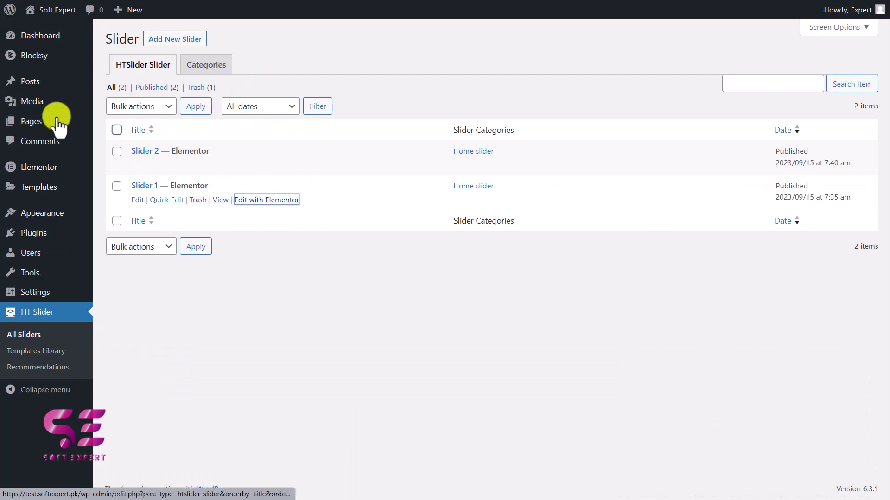
Save Pixabay's grey kitten-among-pine-branches photo from the 'pet cat image' Google results.
click(17, 201)
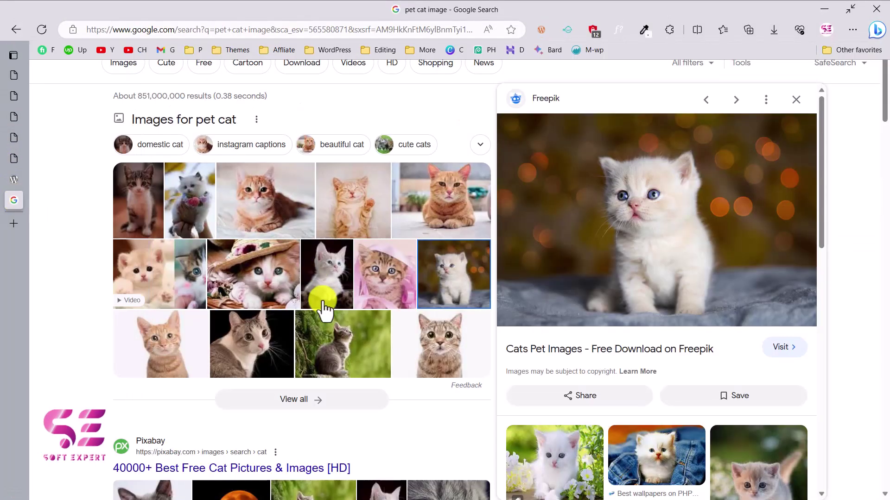
scroll(576, 268, down, 3)
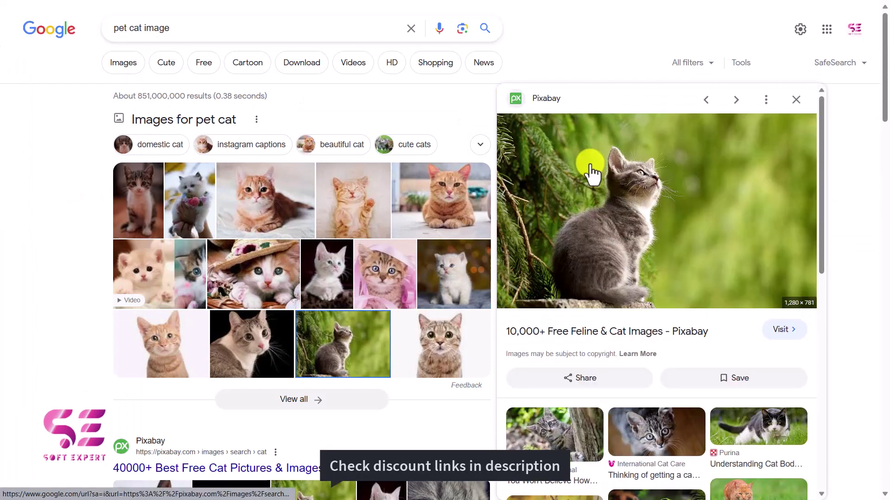
right_click(590, 172)
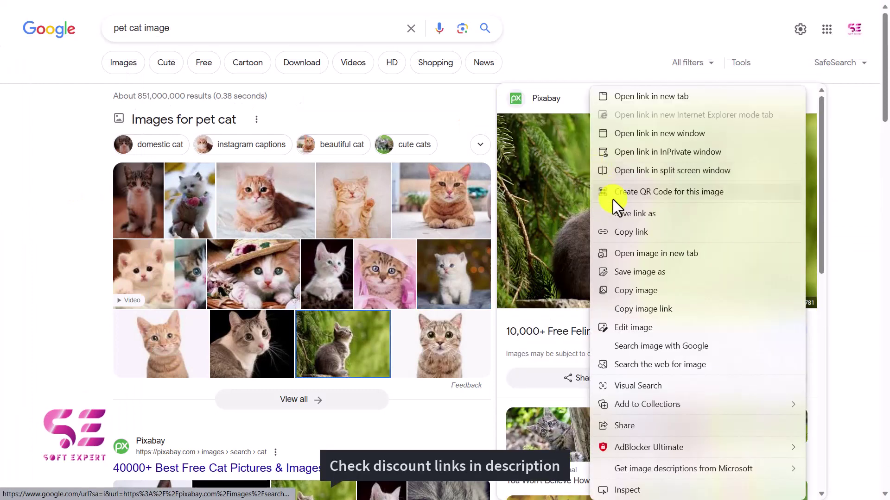
click(629, 273)
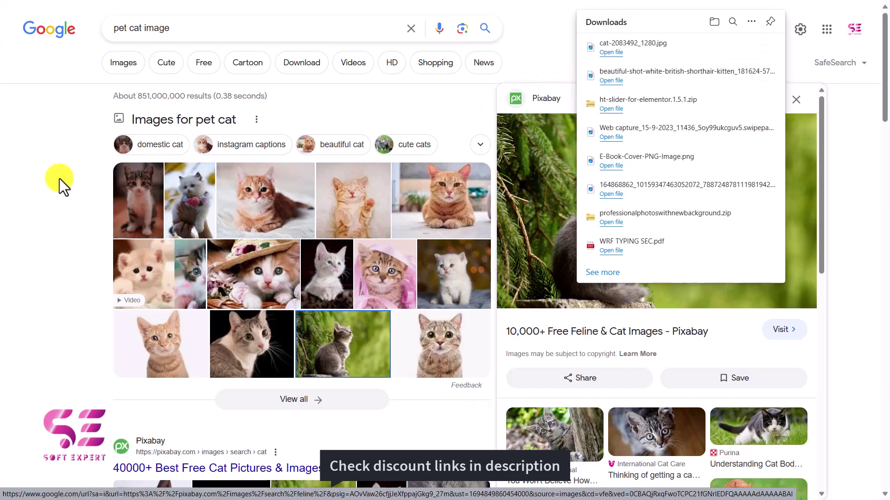
mouse_move(4, 227)
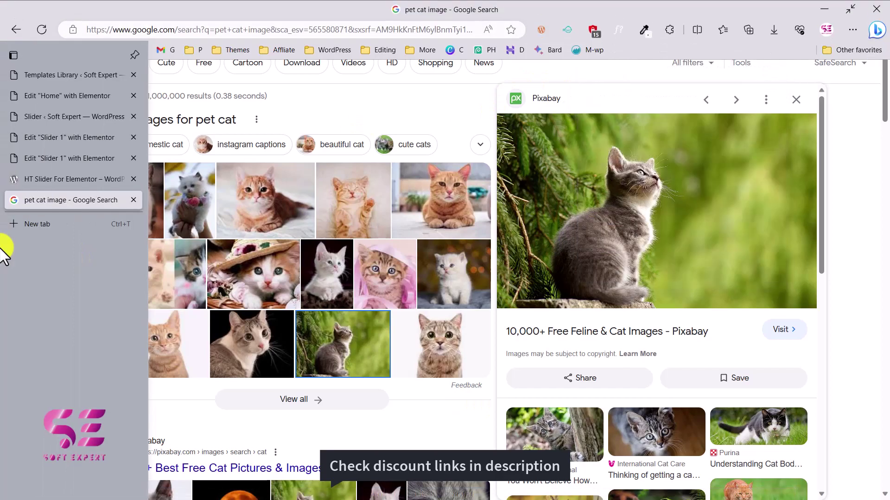
click(46, 170)
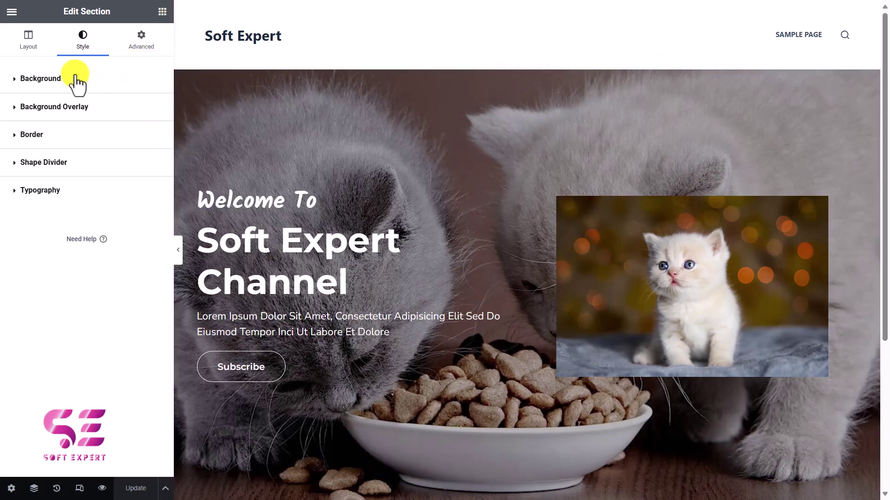
Set the Welcome To Soft Expert Channel slide's section background to the downloaded grey kitten photo.
click(51, 89)
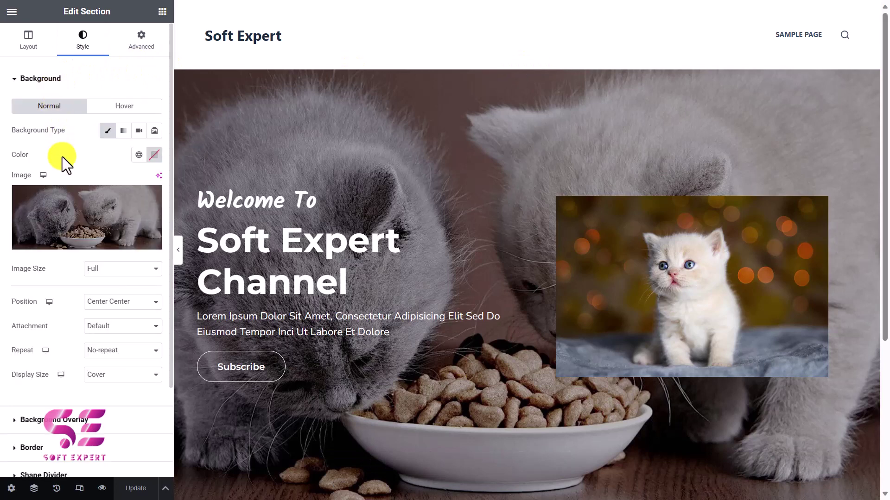
click(64, 202)
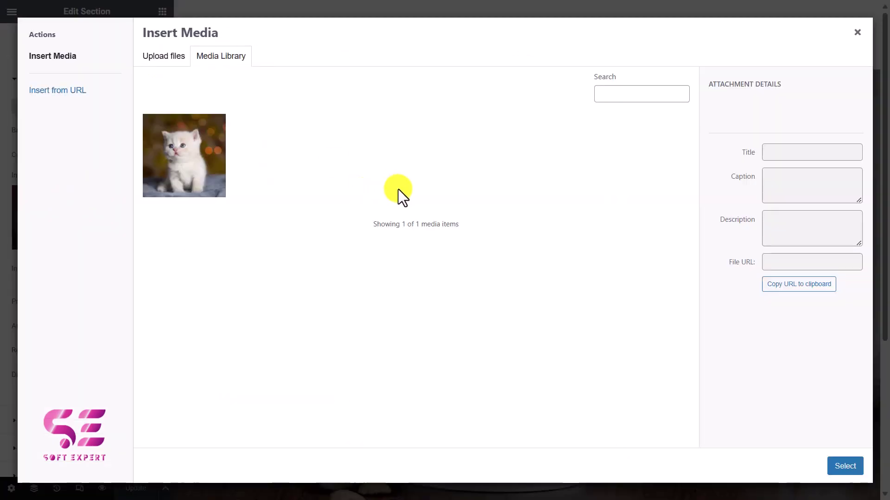
click(845, 467)
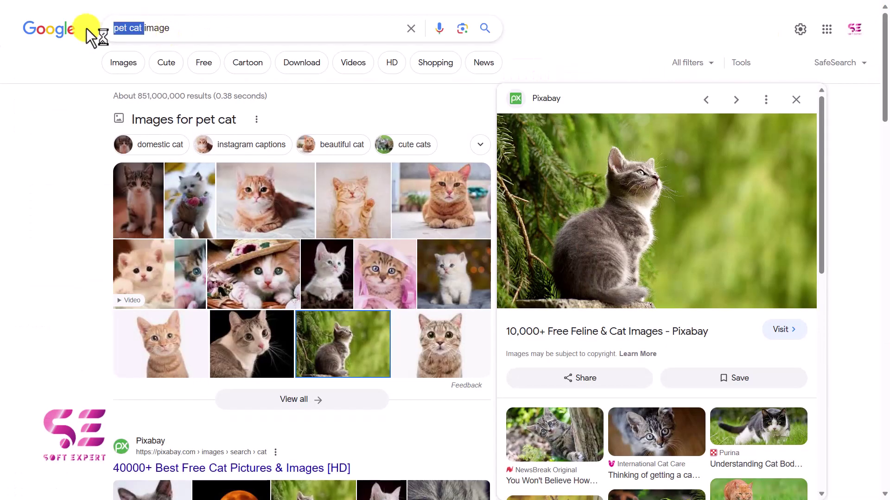
Search 'book image', save the glowing open-book photo, and set it as the section background.
text(book)
key(Return)
right_click(586, 221)
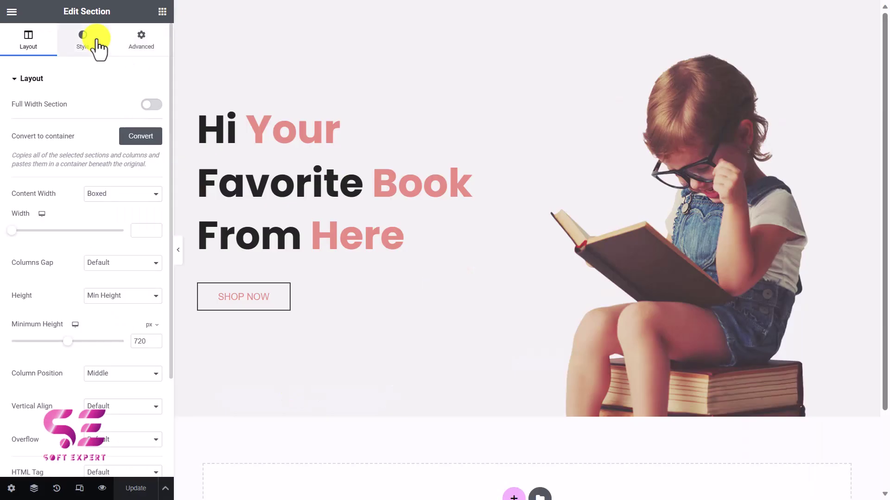
click(95, 44)
click(79, 199)
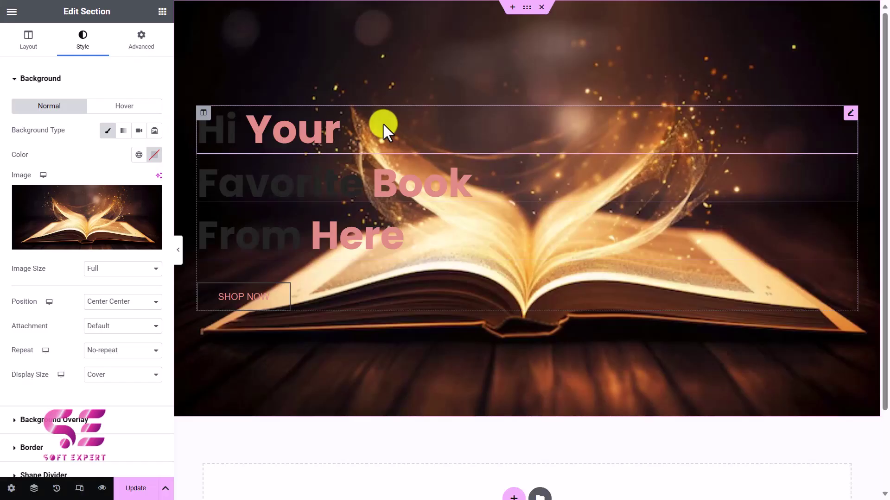
Turn the 'Hi' and 'From Here' heading text white using global colour Palette 8.
click(383, 123)
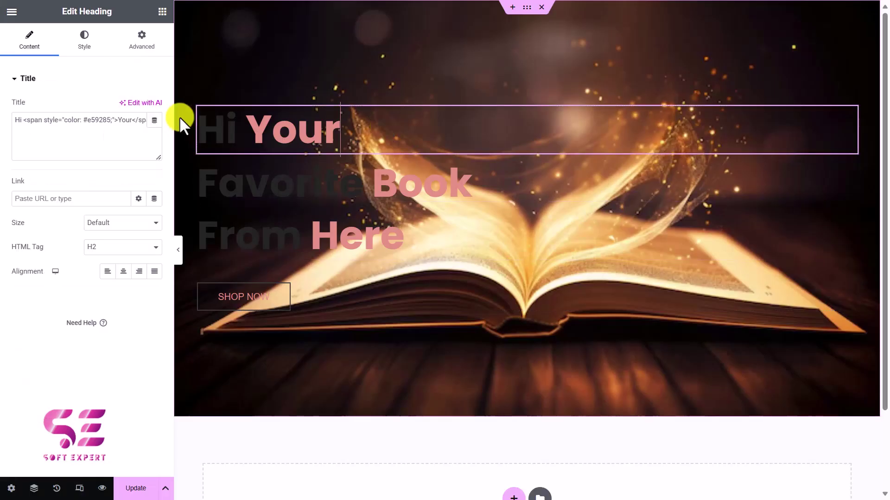
click(98, 46)
click(139, 108)
scroll(76, 232, down, 5)
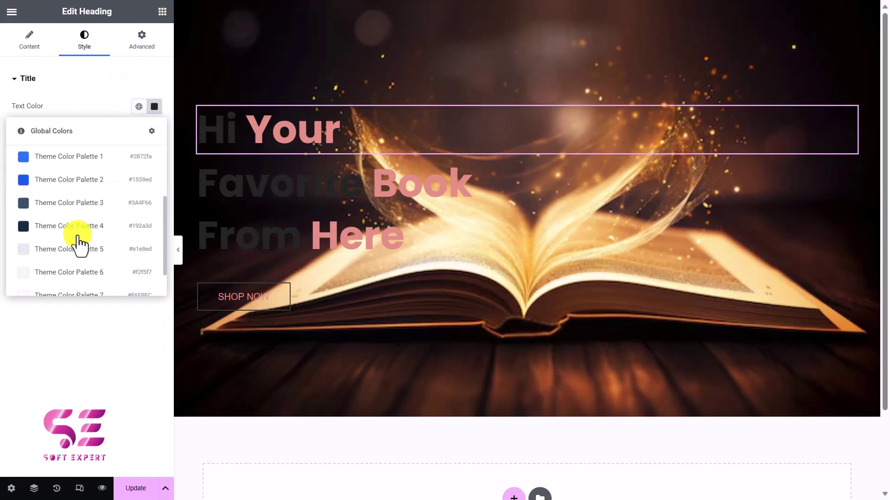
click(68, 281)
click(218, 222)
click(84, 43)
click(139, 107)
scroll(76, 232, down, 5)
click(62, 276)
Make the 'Favorite Book' heading text white with Palette 8 as well.
click(214, 181)
click(83, 43)
click(139, 107)
scroll(76, 233, down, 5)
click(65, 281)
Style the SHOP NOW button green and save the slide with Update.
click(318, 299)
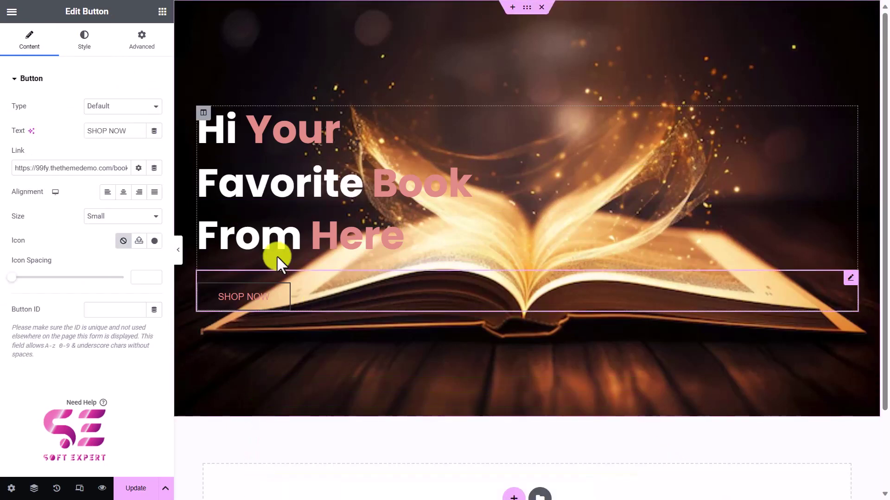
click(88, 47)
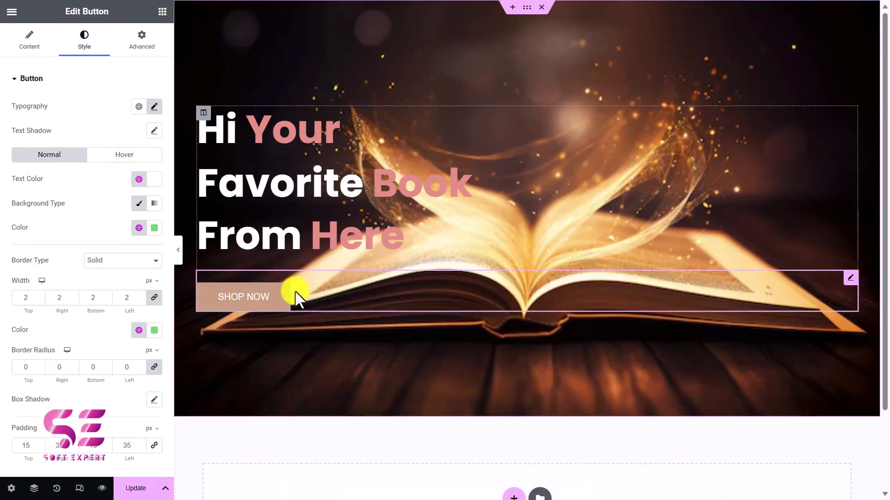
click(142, 492)
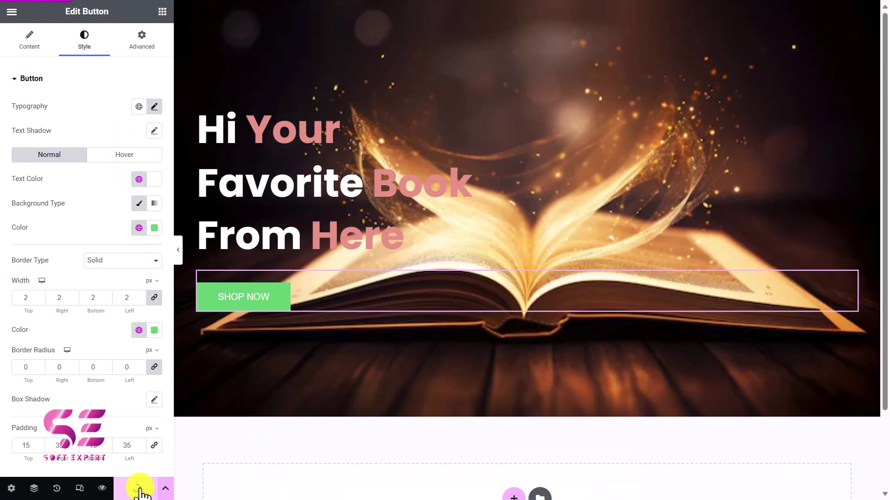